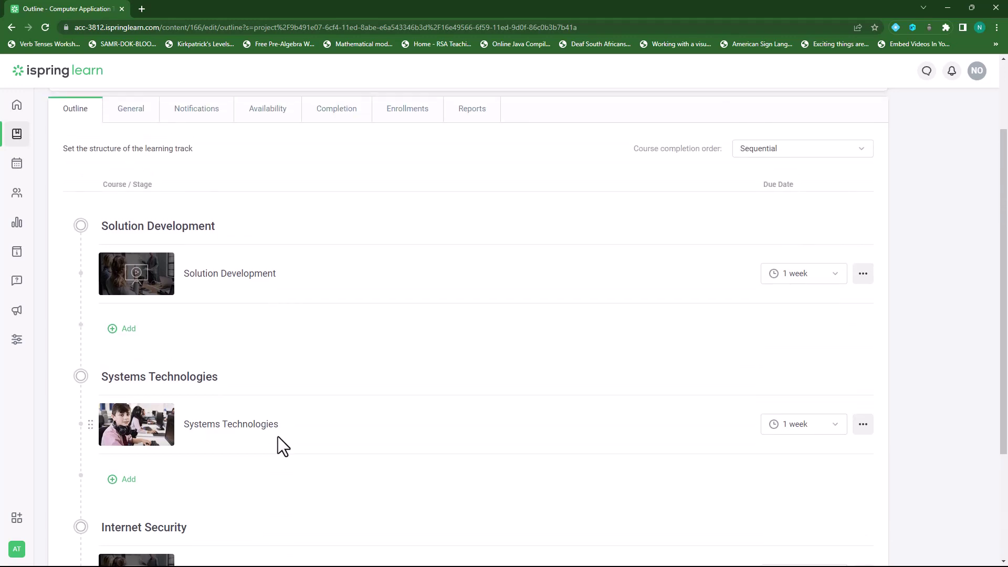
# Step: Scroll down through the existing learning track's outline
pyautogui.scroll(-3, 326, 415)
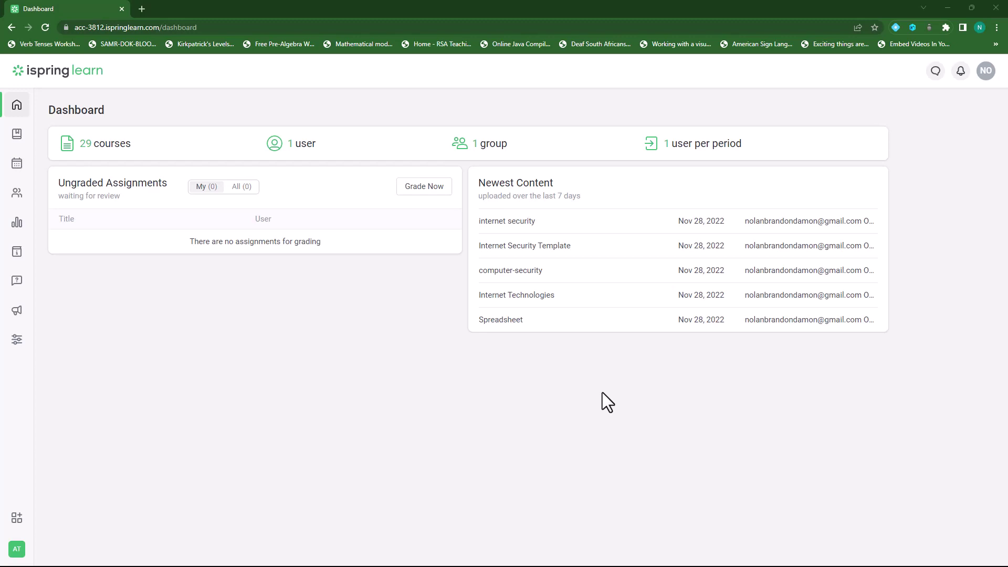
# Step: Open the Learning Content library to show the Computers for all project
pyautogui.click(17, 136)
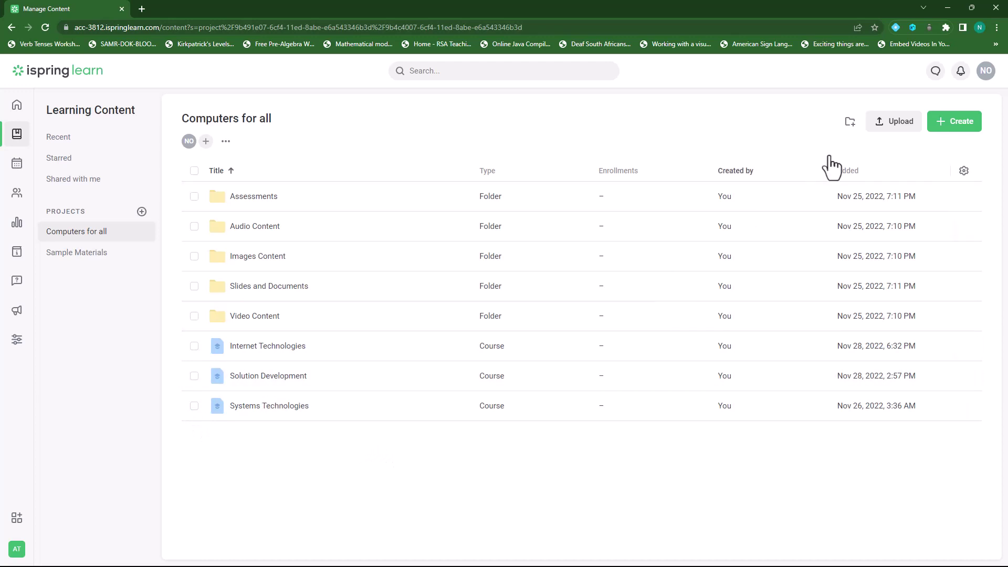
# Step: Create a folder named 'Courses' in the Computers for all project
pyautogui.click(851, 125)
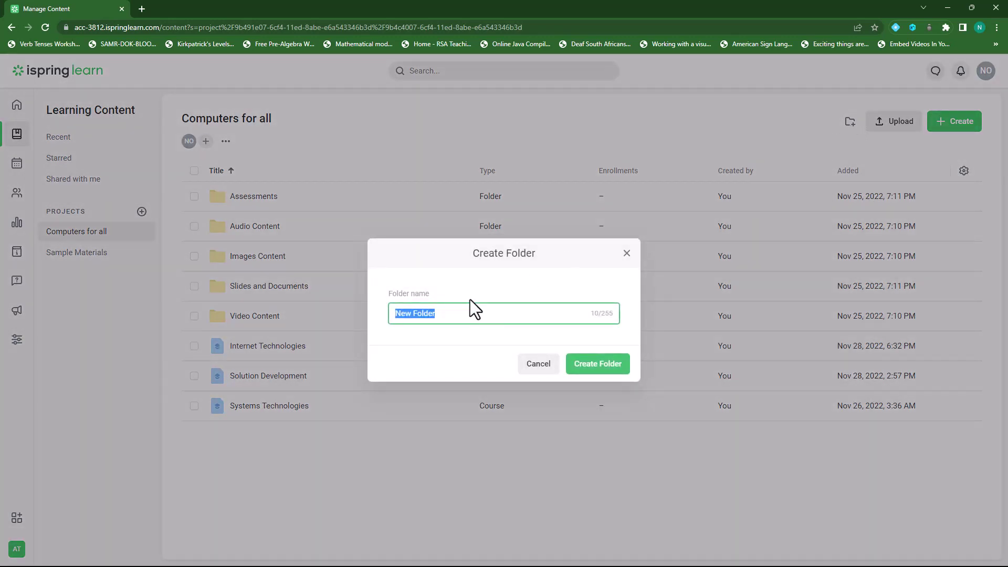
pyautogui.press('BackSpace')
pyautogui.write('Courses')
pyautogui.click(604, 369)
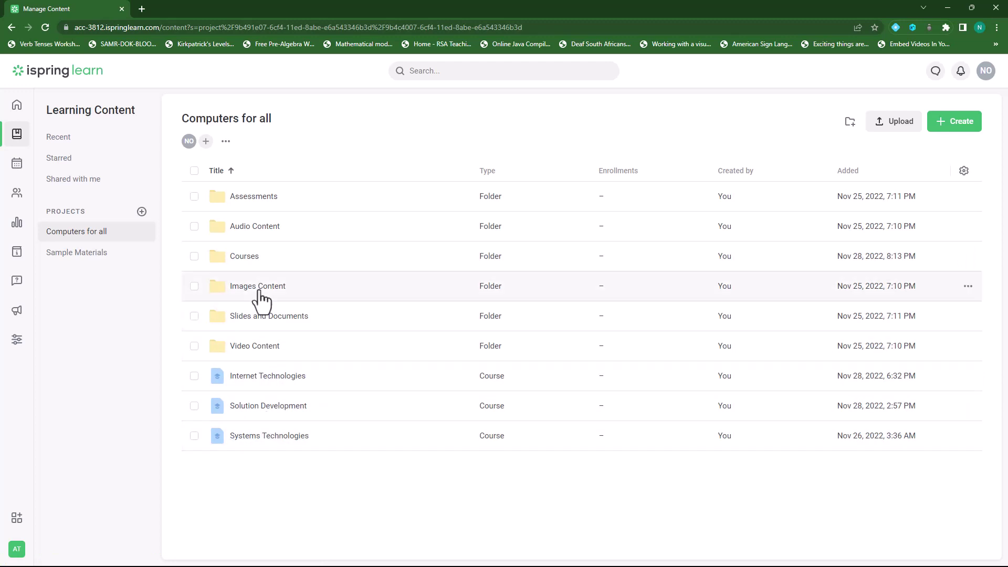
# Step: Move Internet Technologies, Solution Development and Systems Technologies into the Courses folder, then open it
pyautogui.click(195, 376)
pyautogui.click(194, 406)
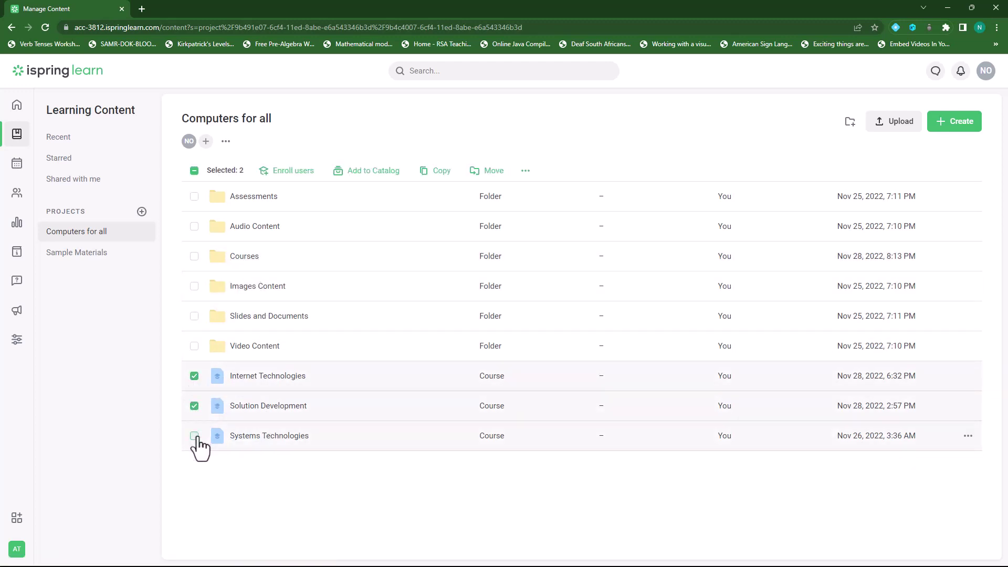
pyautogui.click(196, 436)
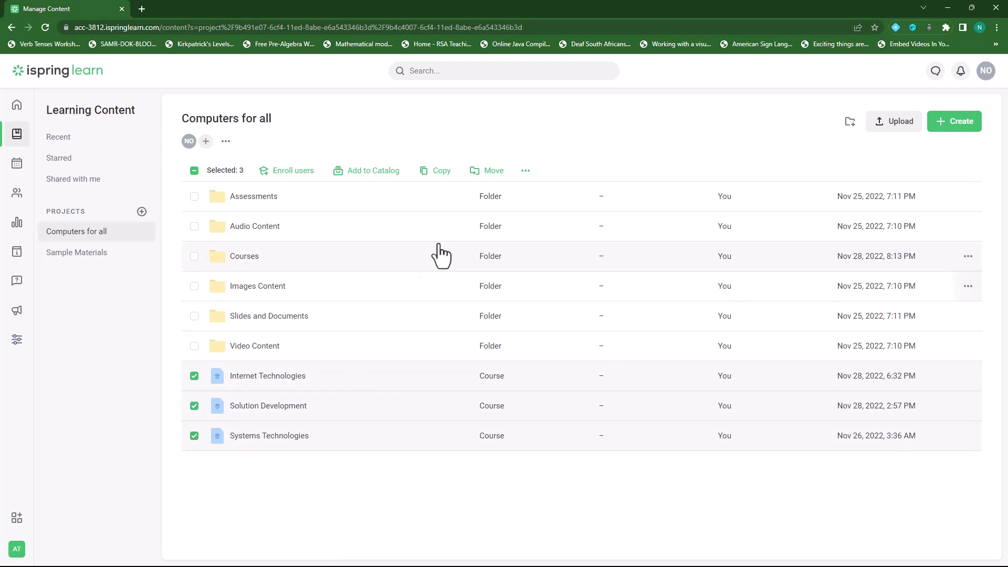
pyautogui.click(494, 174)
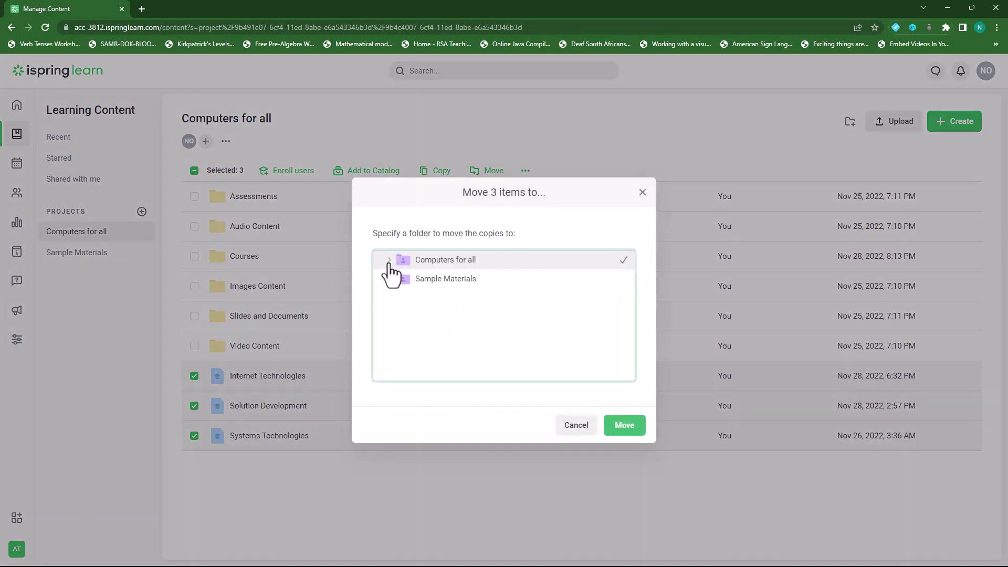
pyautogui.click(389, 261)
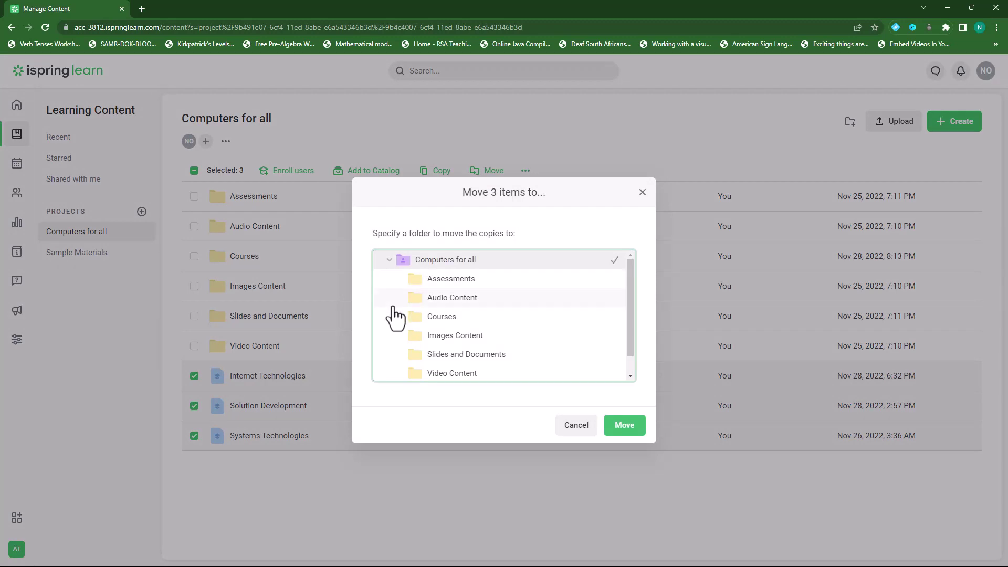
pyautogui.click(444, 329)
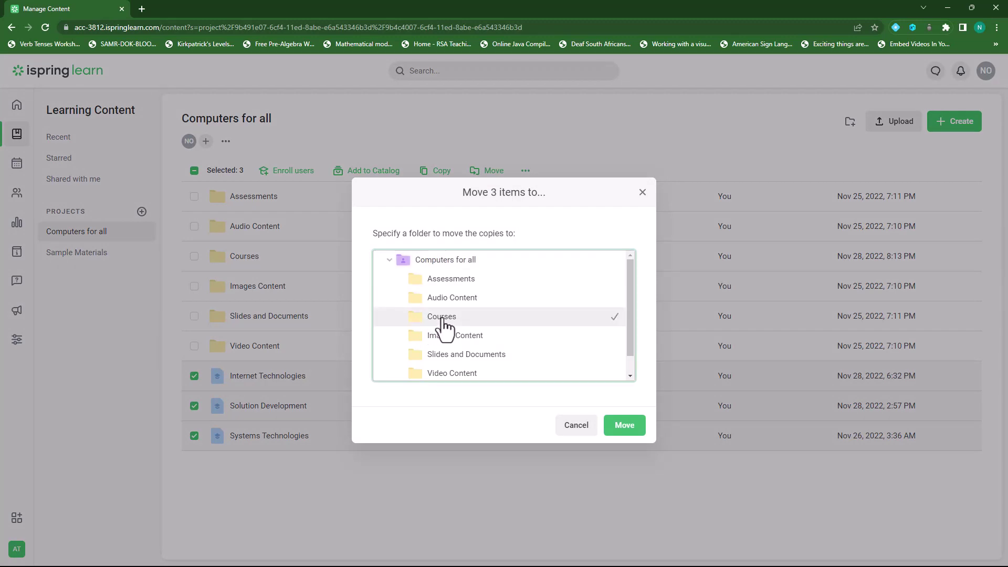
pyautogui.click(625, 427)
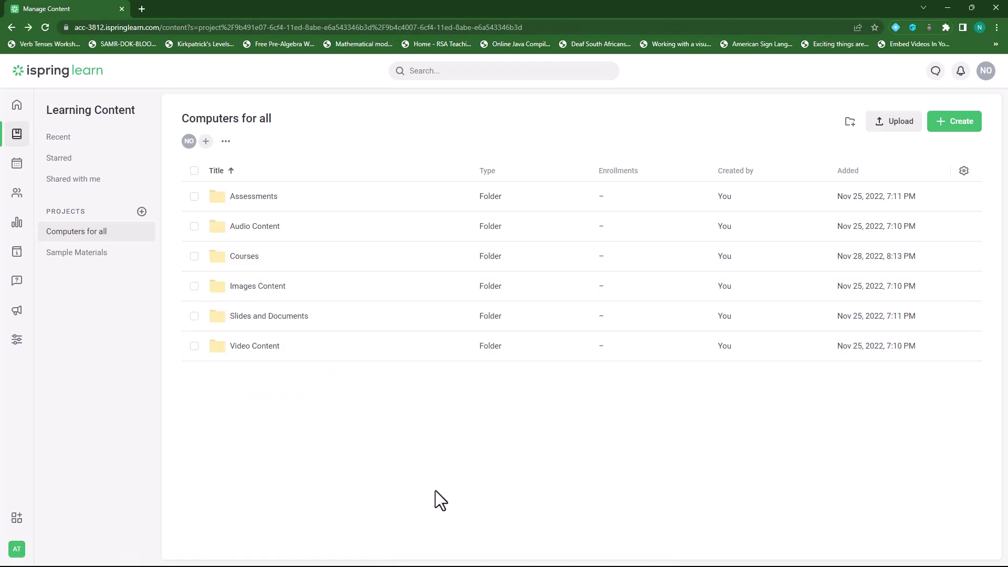
pyautogui.click(250, 257)
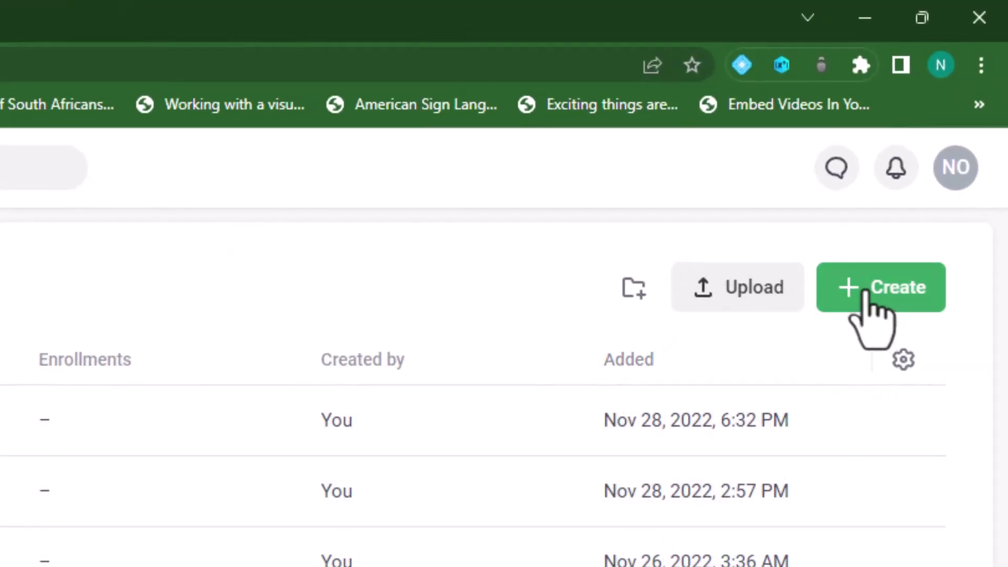
# Step: Create a new learning track inside the Courses folder
pyautogui.click(865, 295)
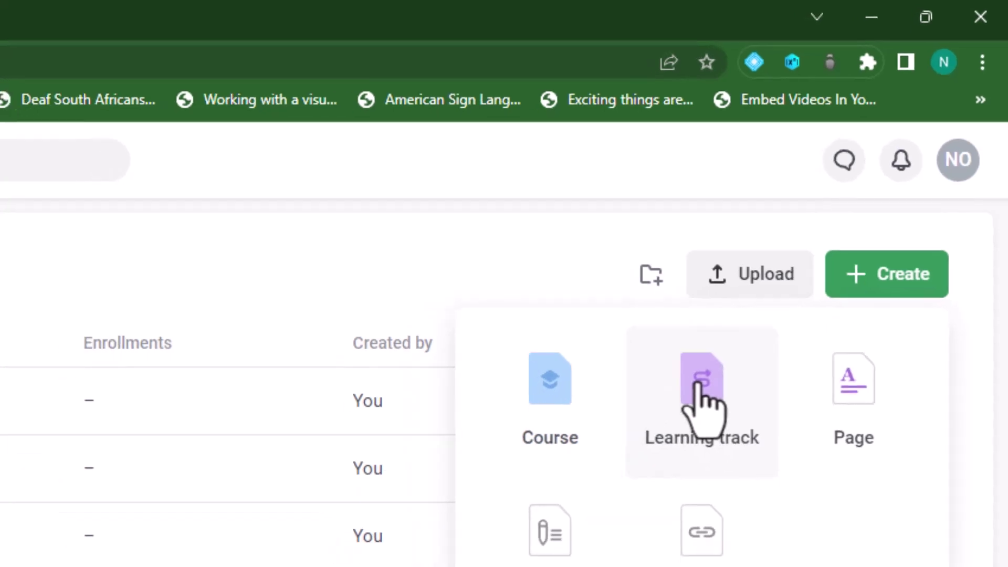
pyautogui.click(699, 386)
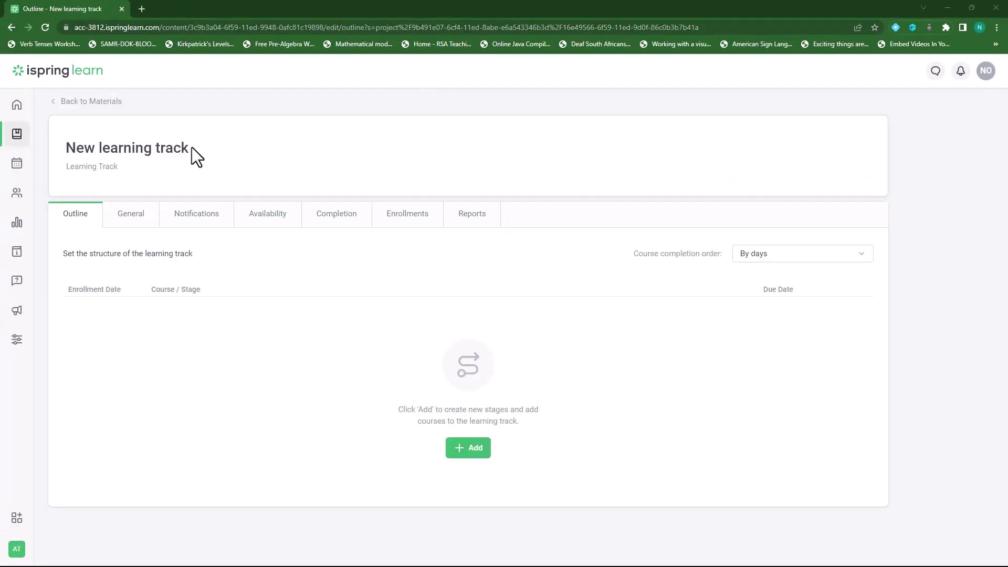
pyautogui.click(190, 148)
# Step: Retitle the track 'Computer Application Technology', fixing the 'Technologuy' typo
pyautogui.moveTo(188, 149); pyautogui.dragTo(78, 150)
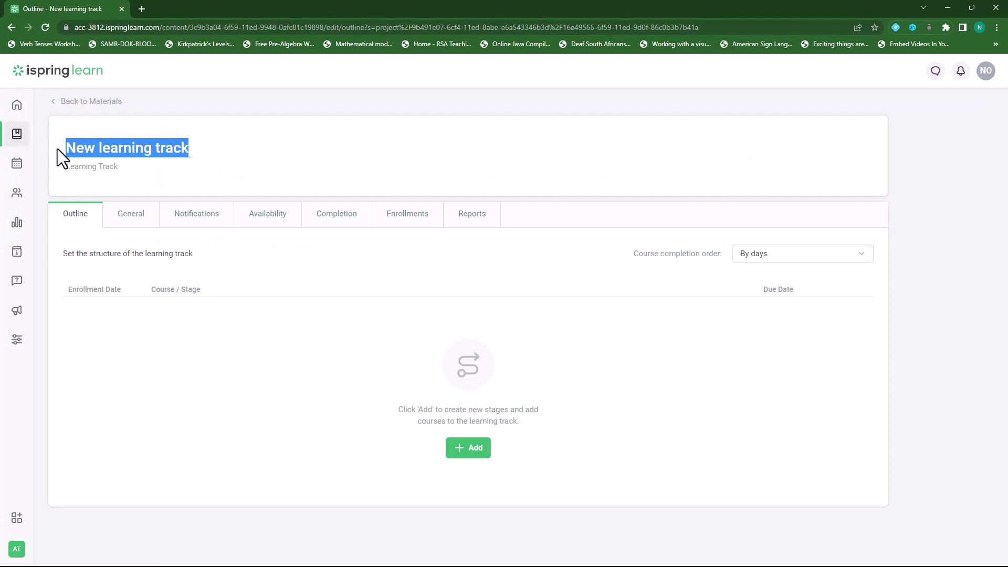
pyautogui.write('Comp')
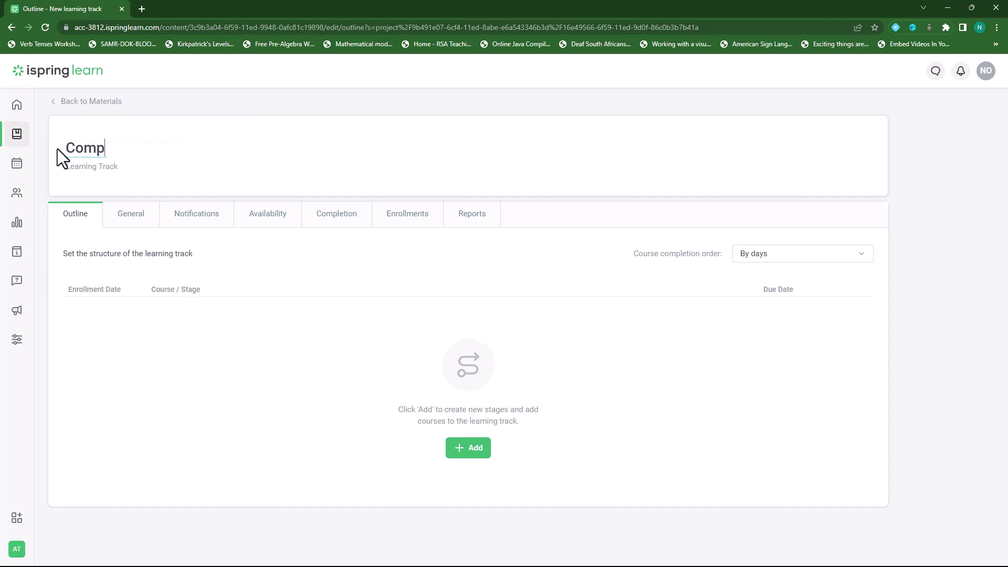
pyautogui.write('uter Applicati')
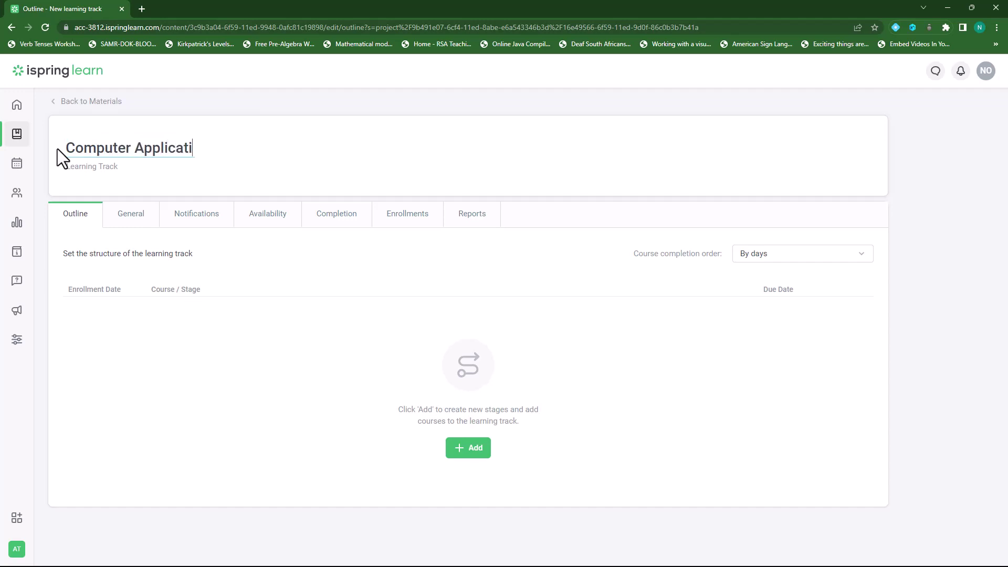
pyautogui.write('on Techno')
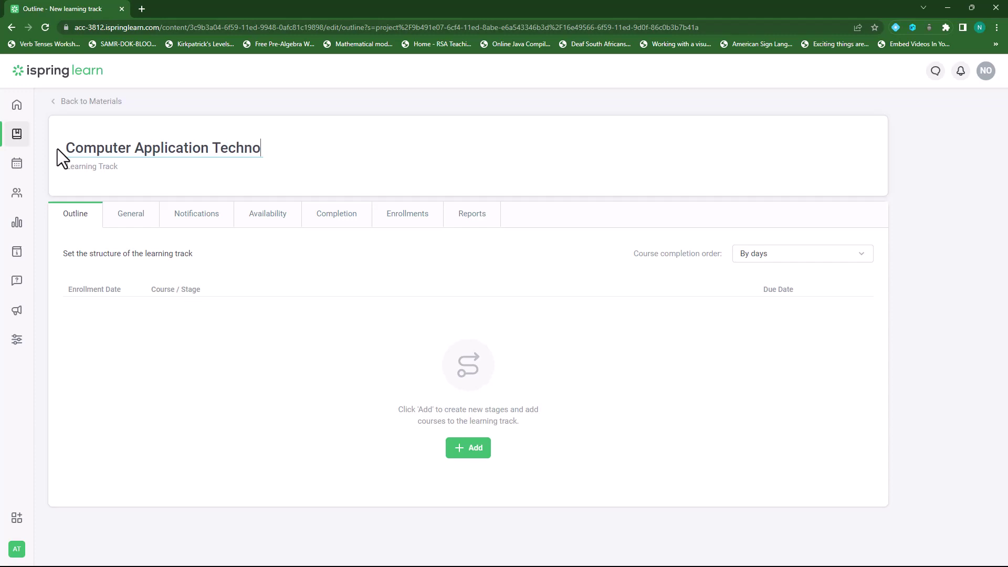
pyautogui.write('loguy')
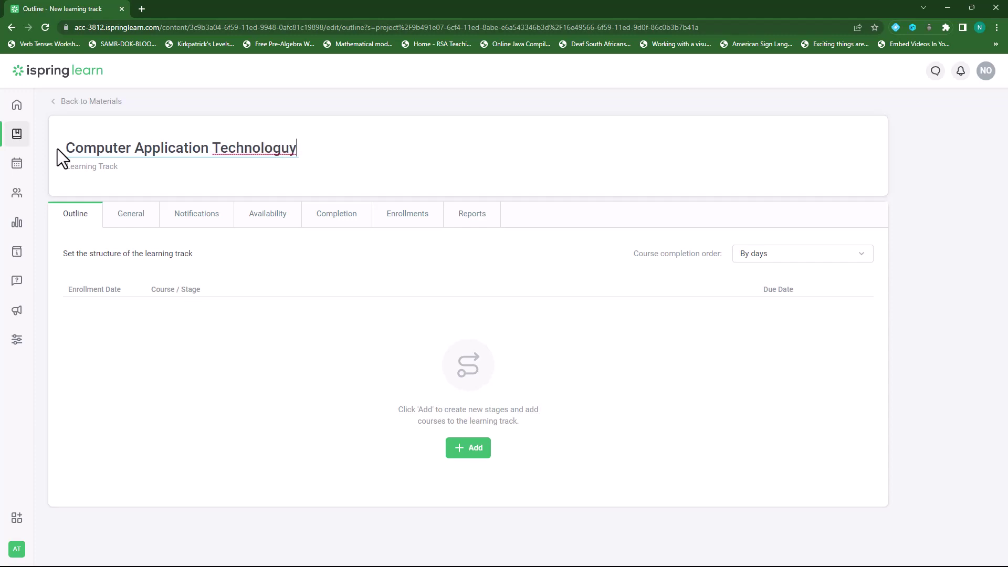
pyautogui.press('BackSpace')
pyautogui.press('BackSpace')
pyautogui.write('y')
pyautogui.press('Return')
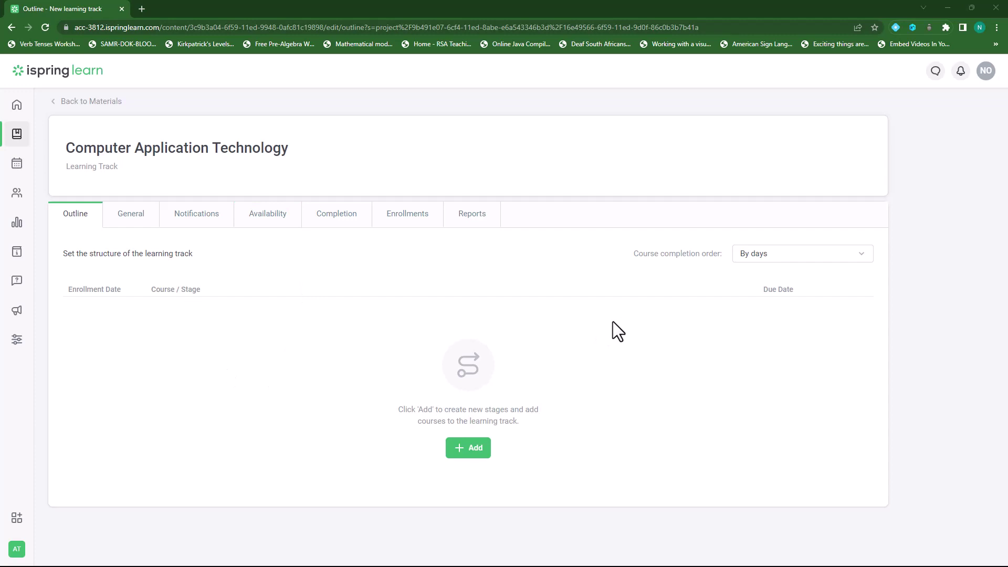
# Step: Add a first stage to the track named 'Solution Development'
pyautogui.click(469, 455)
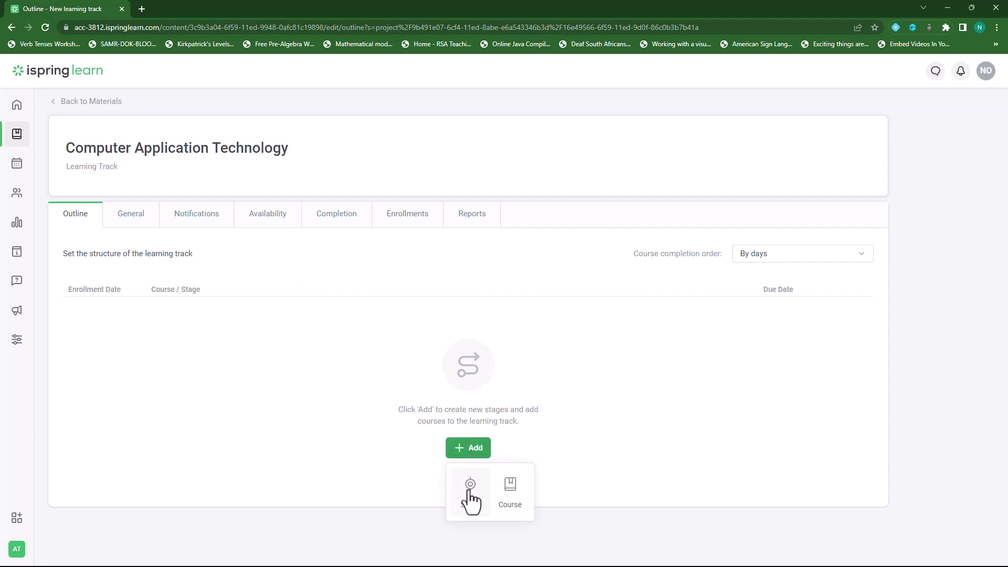
pyautogui.click(471, 491)
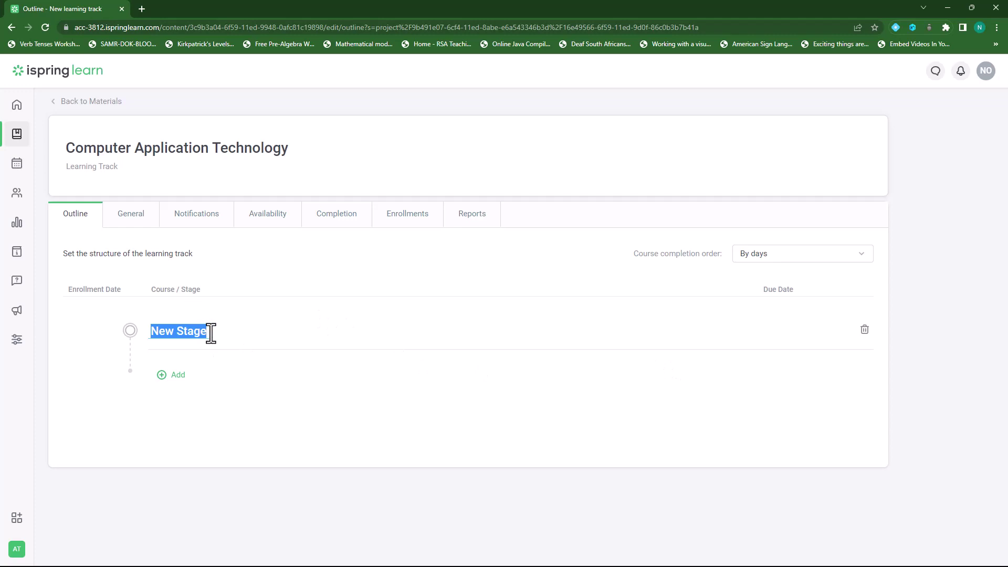
pyautogui.write('S')
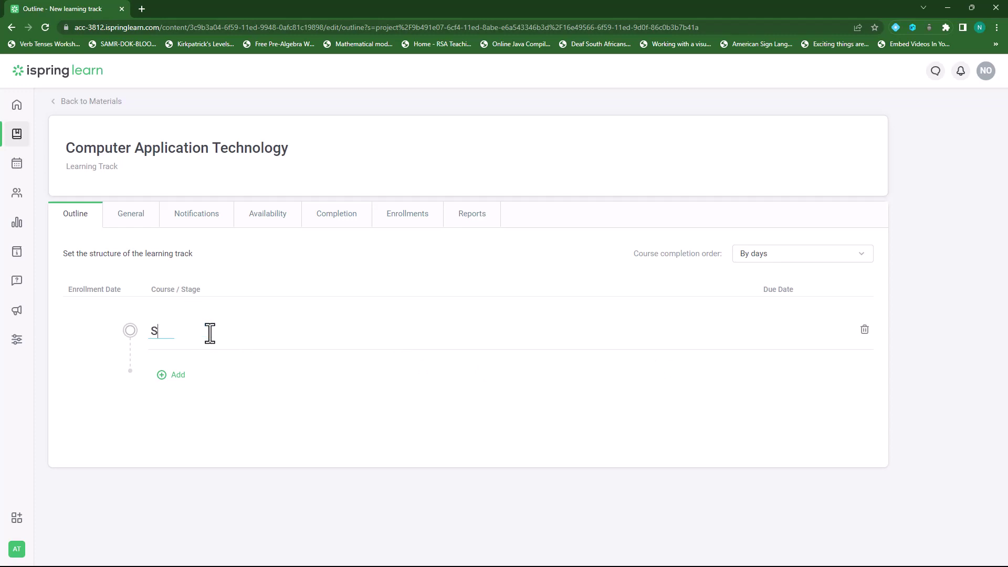
pyautogui.write('olution Development')
pyautogui.click(285, 335)
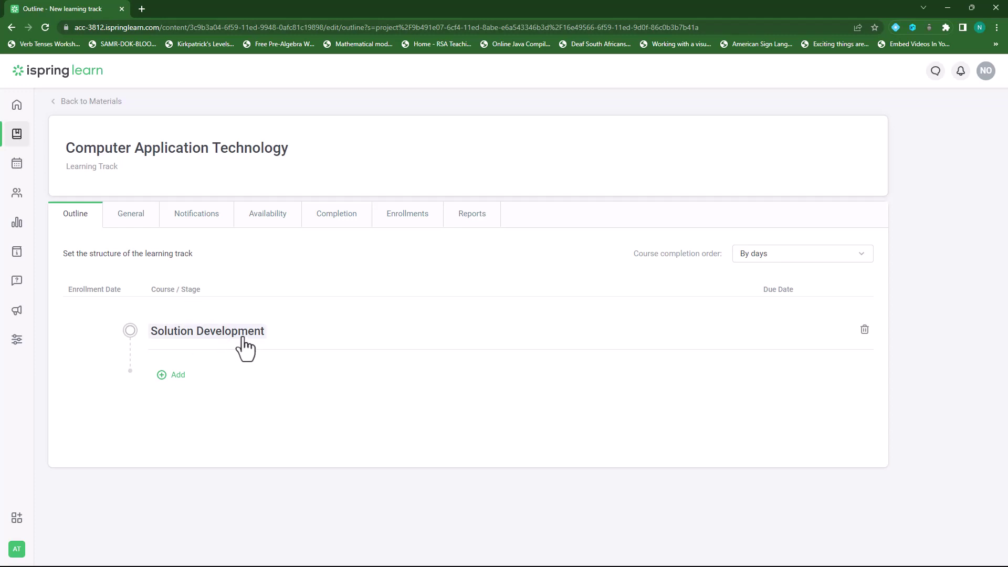
pyautogui.click(163, 376)
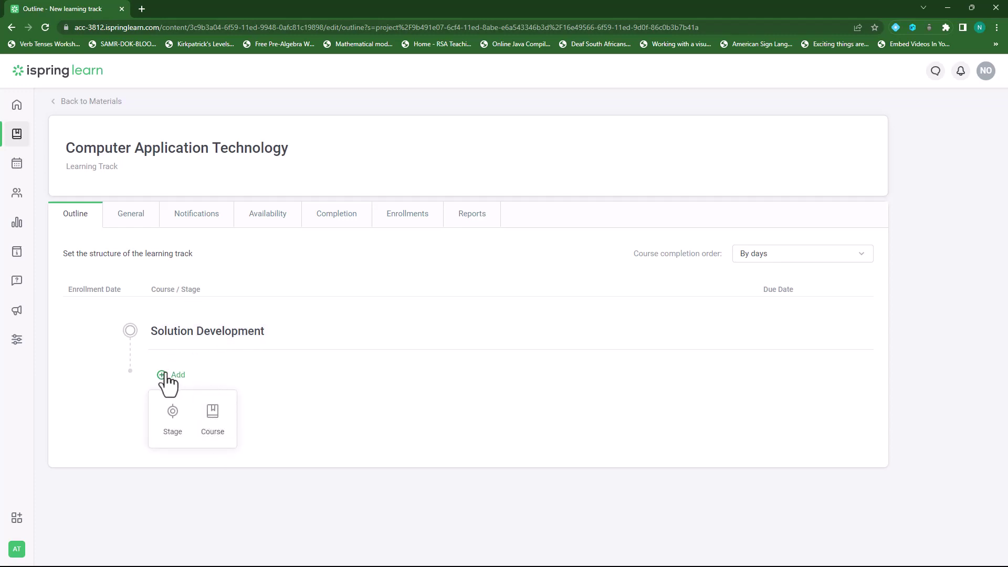
# Step: Add the Solution Development course from Computers for all > Courses to the stage
pyautogui.click(222, 425)
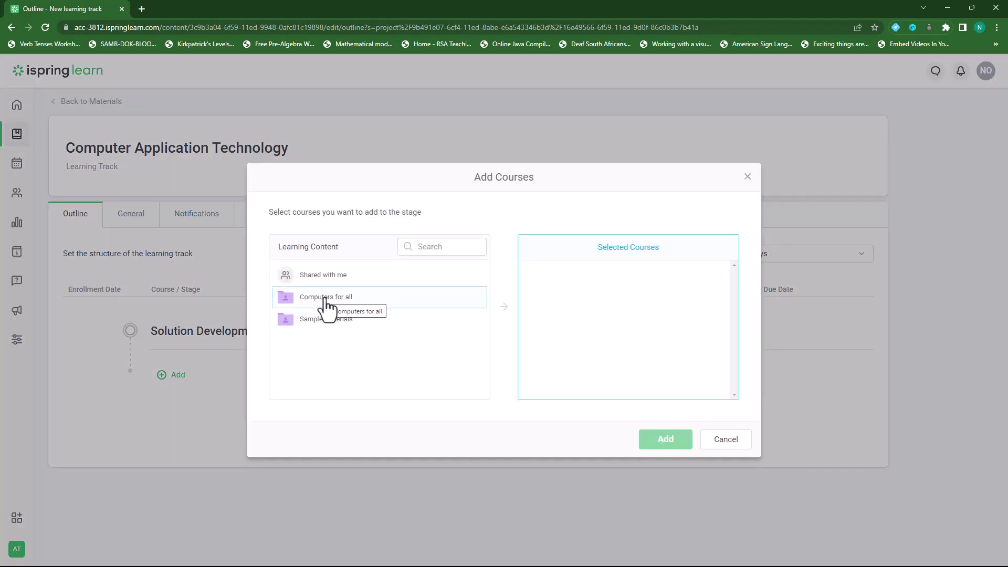
pyautogui.click(324, 300)
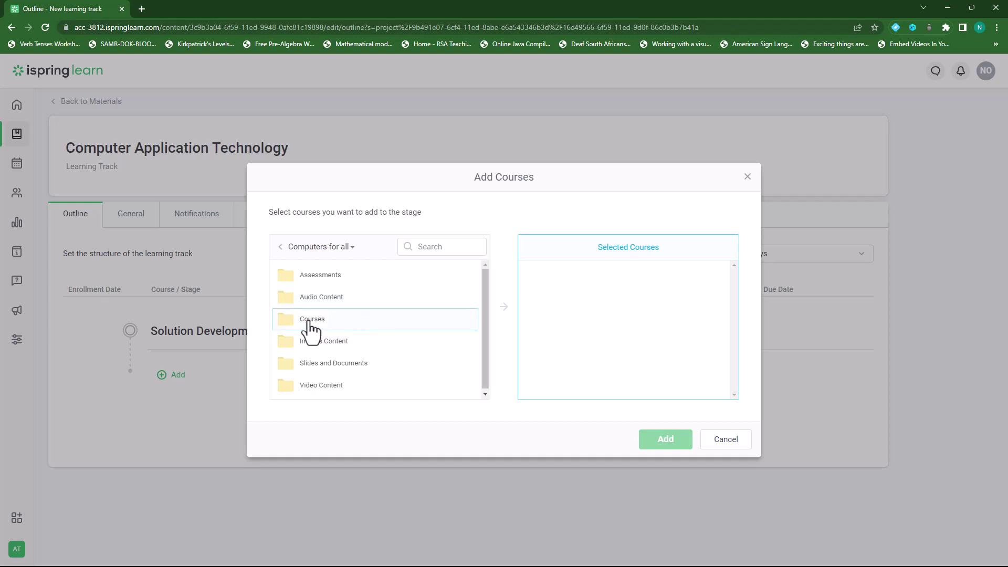
pyautogui.click(298, 323)
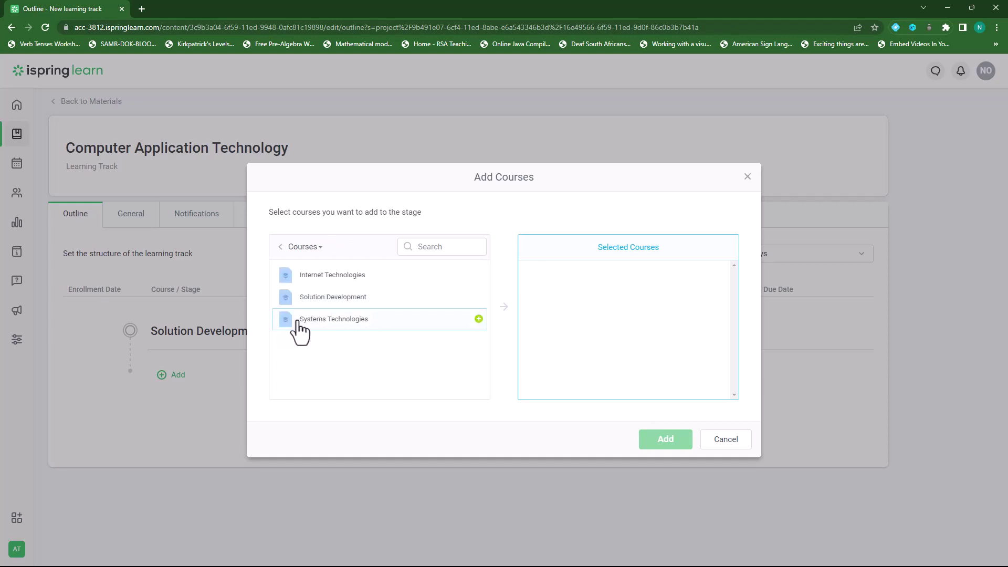
pyautogui.click(325, 298)
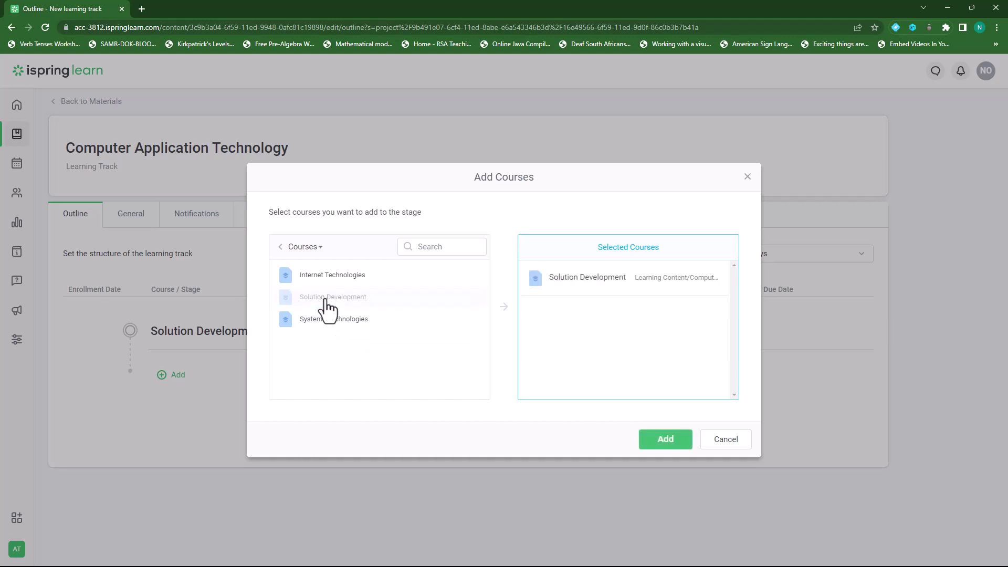
pyautogui.click(666, 440)
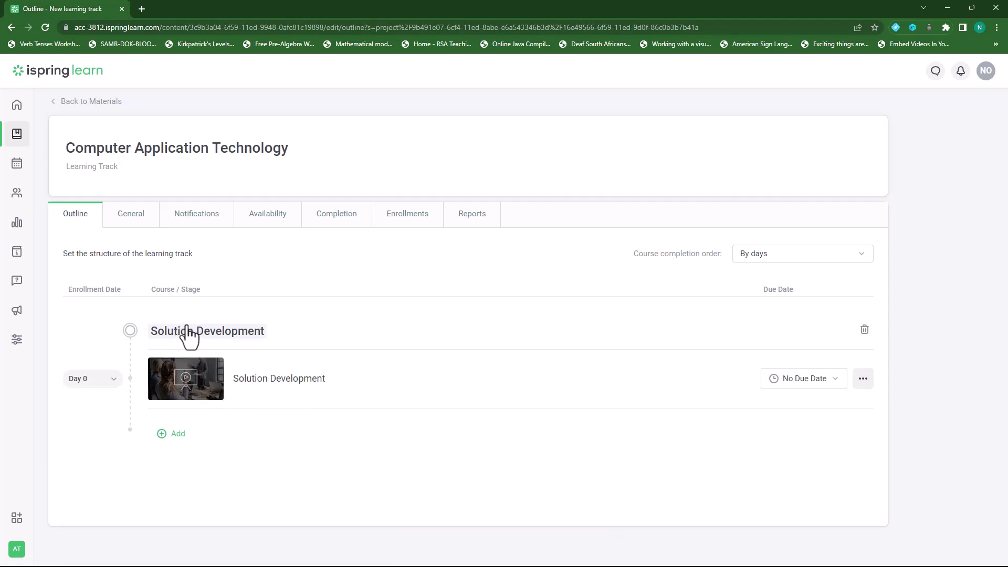
# Step: Make the Solution Development course open 1 week after enrollment
pyautogui.click(111, 383)
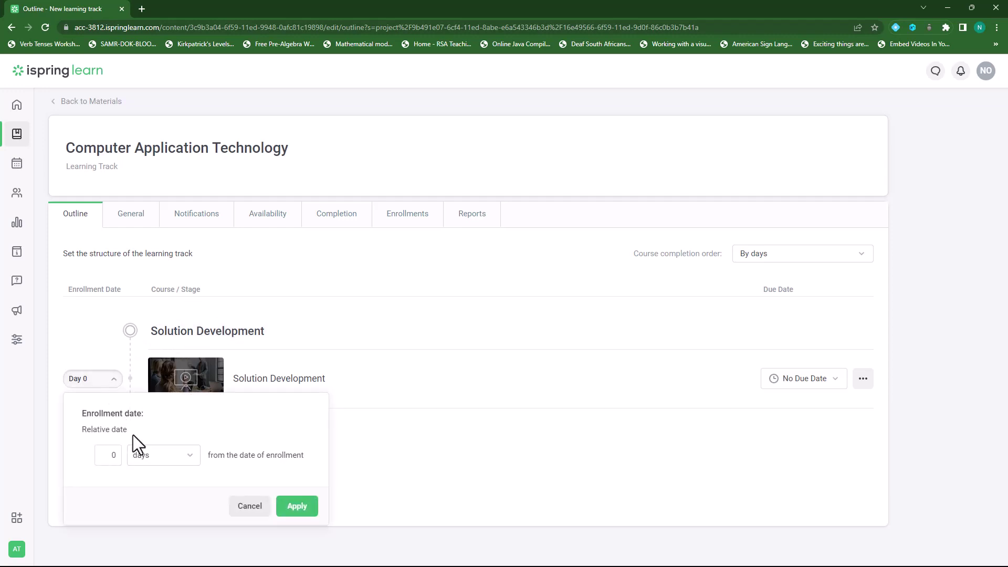
pyautogui.click(189, 457)
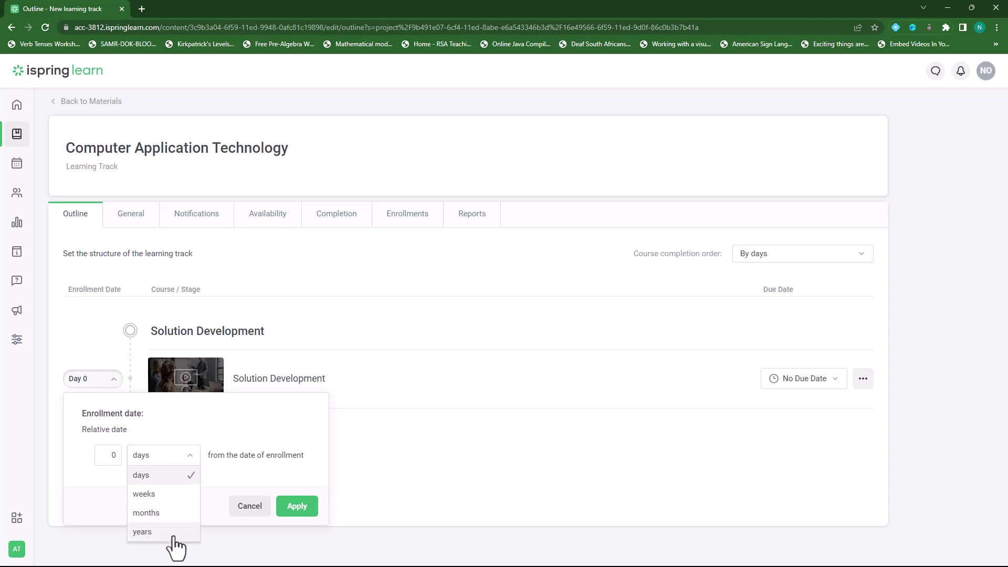
pyautogui.click(157, 495)
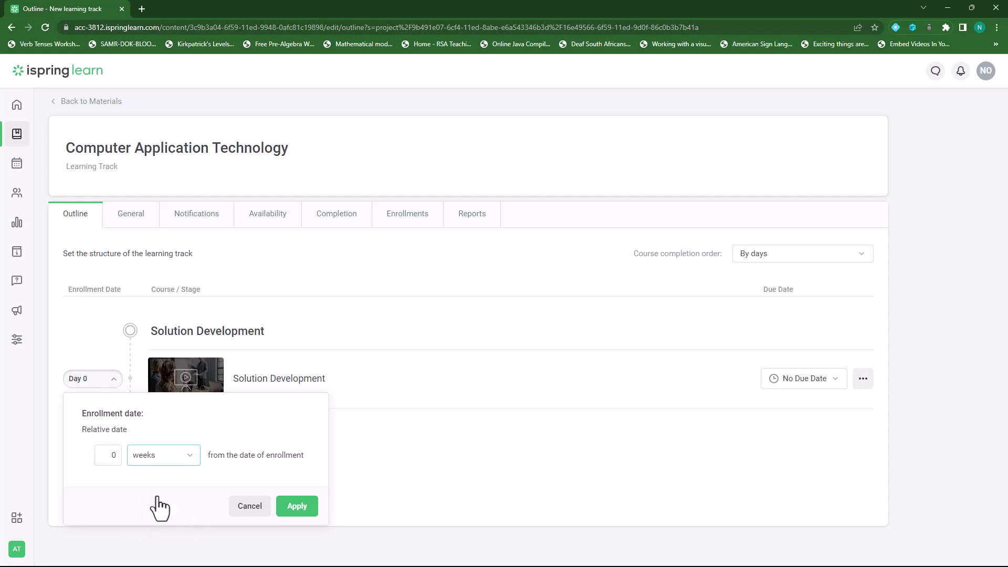
pyautogui.click(114, 456)
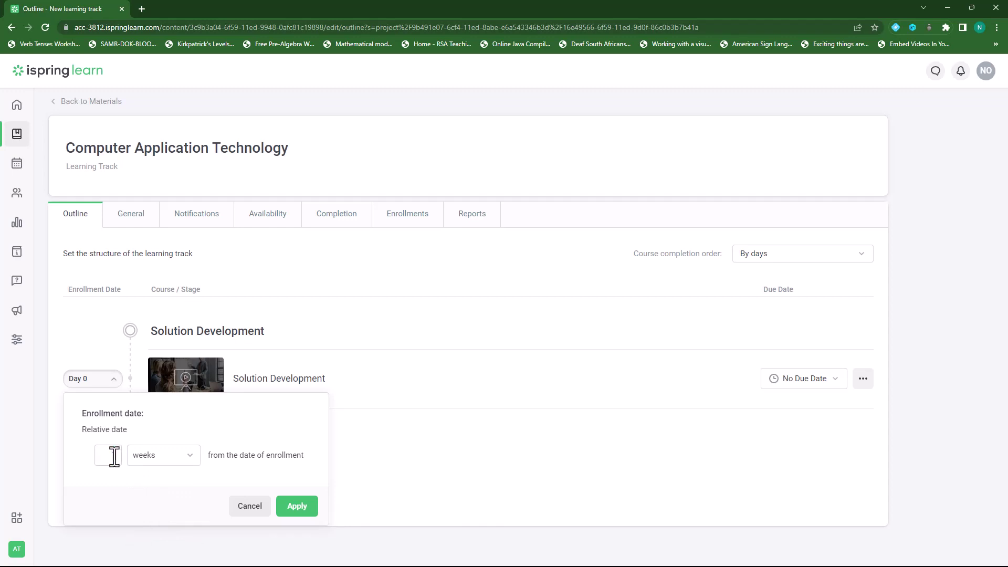
pyautogui.write('1')
pyautogui.click(297, 508)
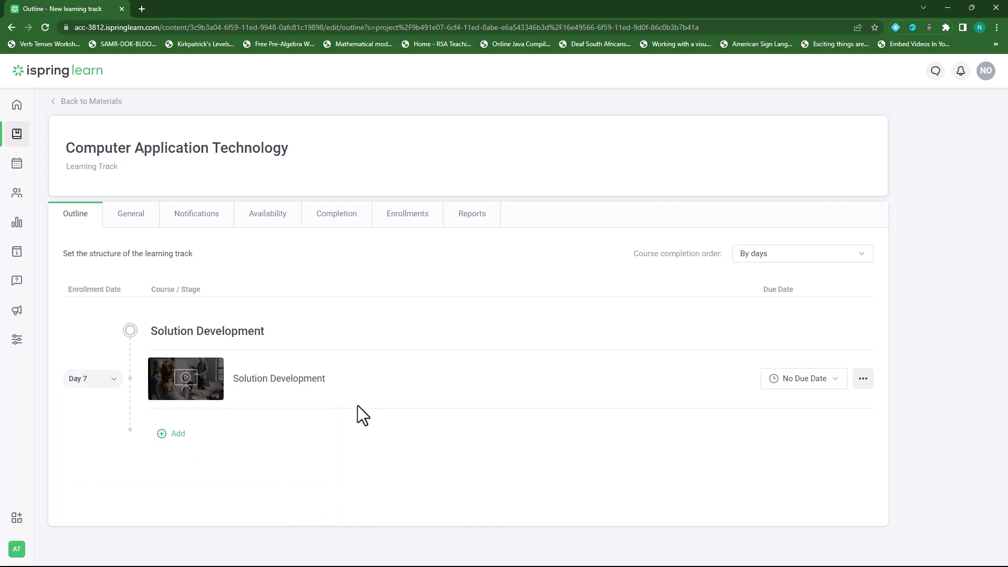
# Step: Give the course a 1-week due date with access restricted after the due date
pyautogui.click(838, 383)
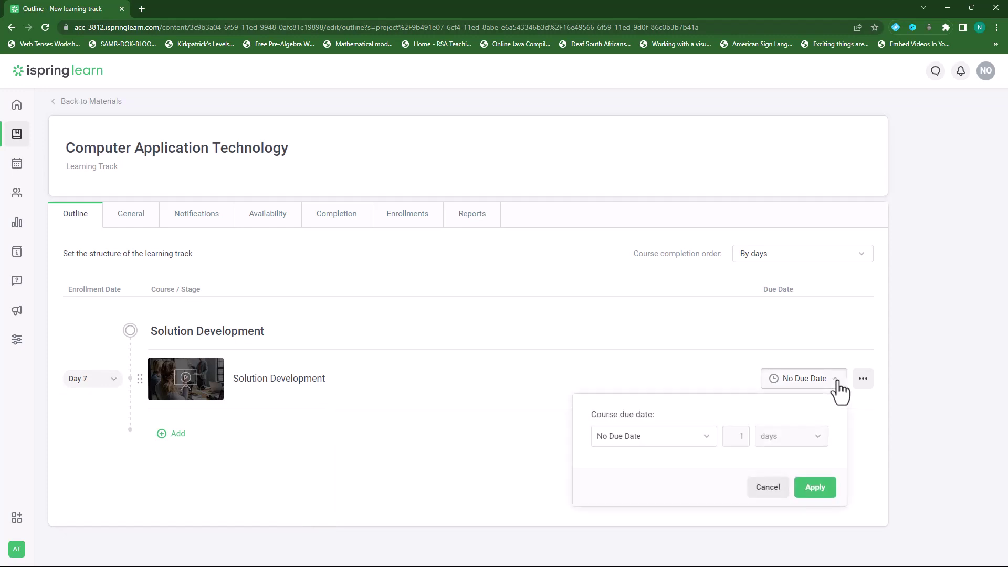
pyautogui.click(704, 440)
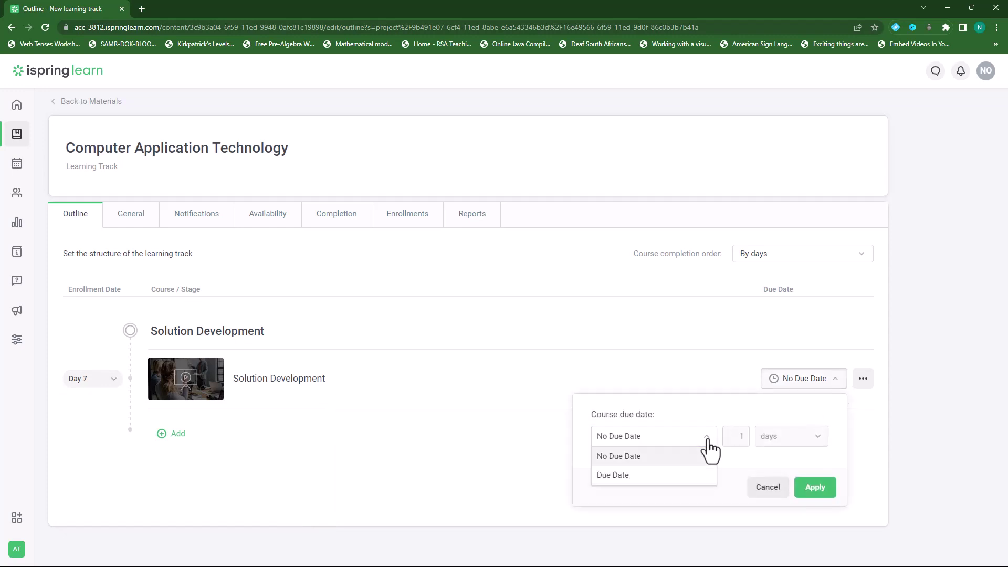
pyautogui.click(613, 475)
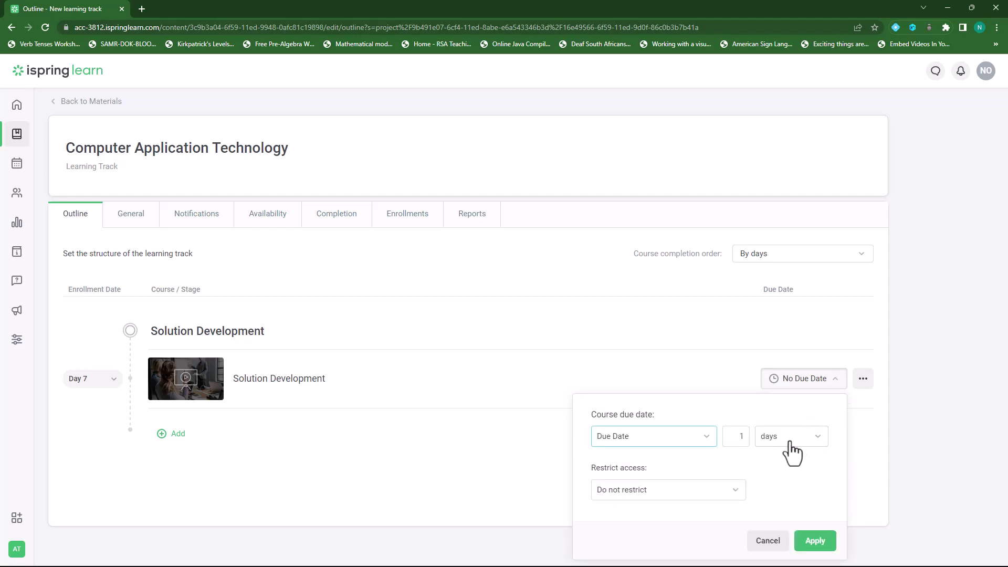
pyautogui.click(816, 448)
pyautogui.click(791, 475)
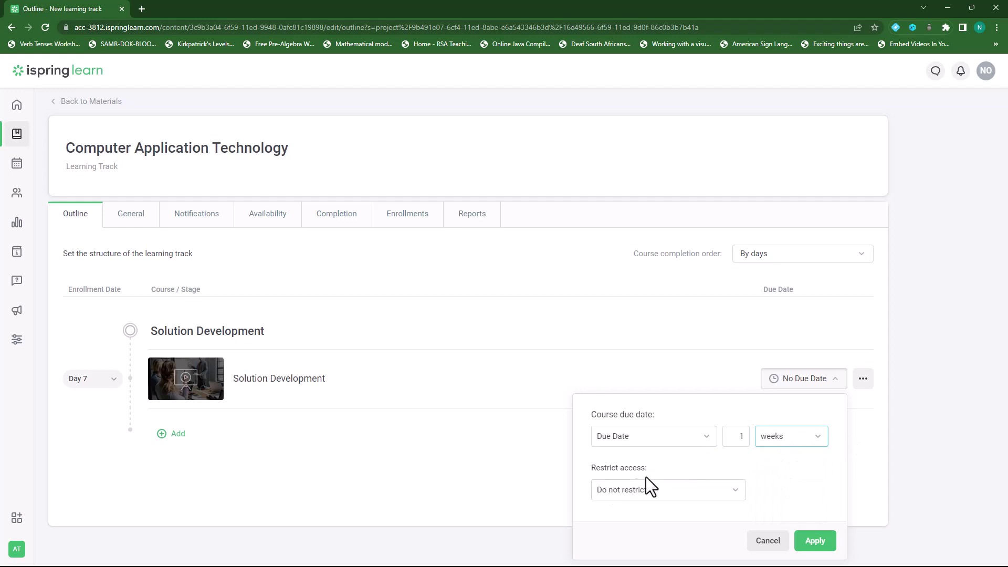
pyautogui.click(688, 493)
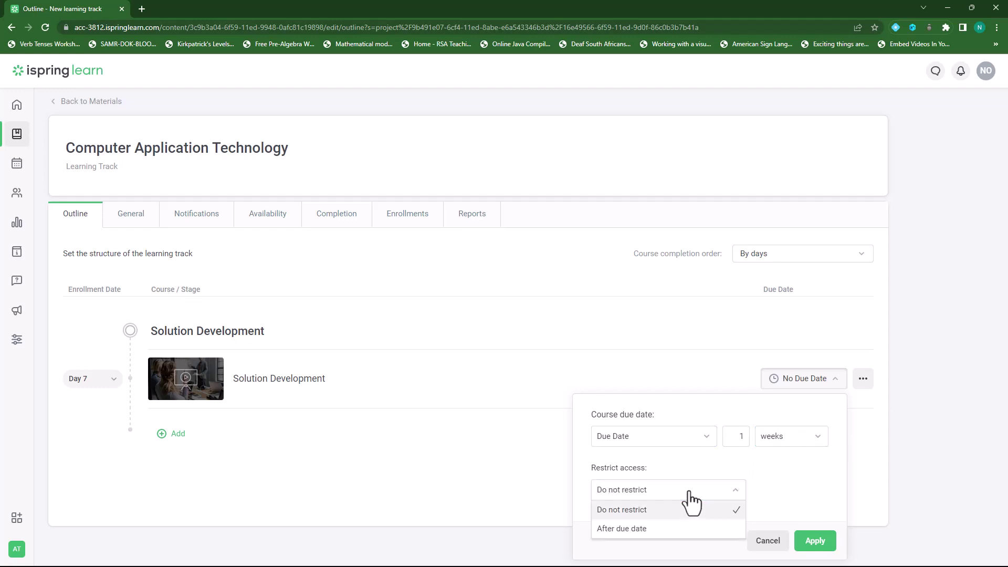
pyautogui.click(642, 530)
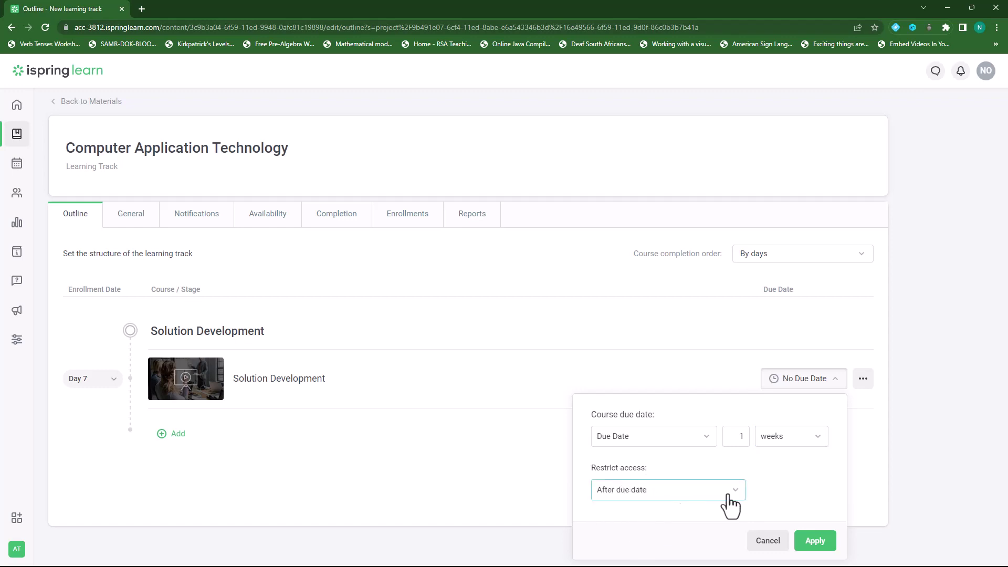
pyautogui.click(815, 540)
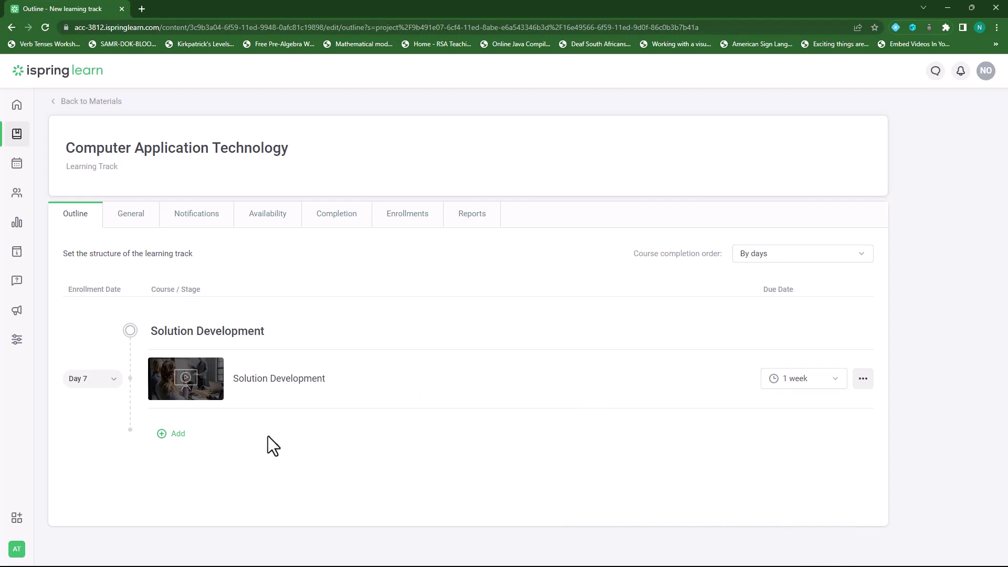
pyautogui.click(108, 381)
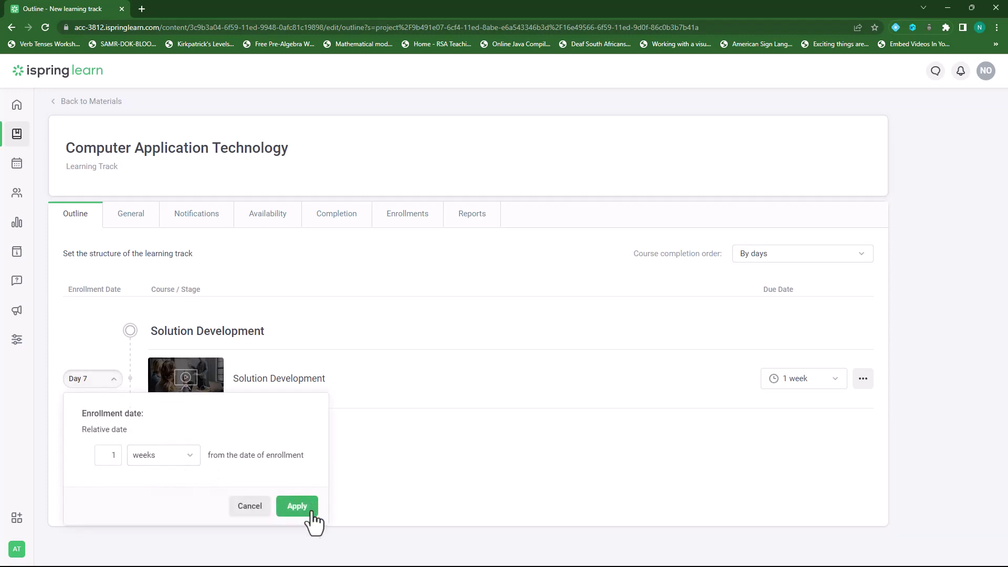
pyautogui.click(265, 507)
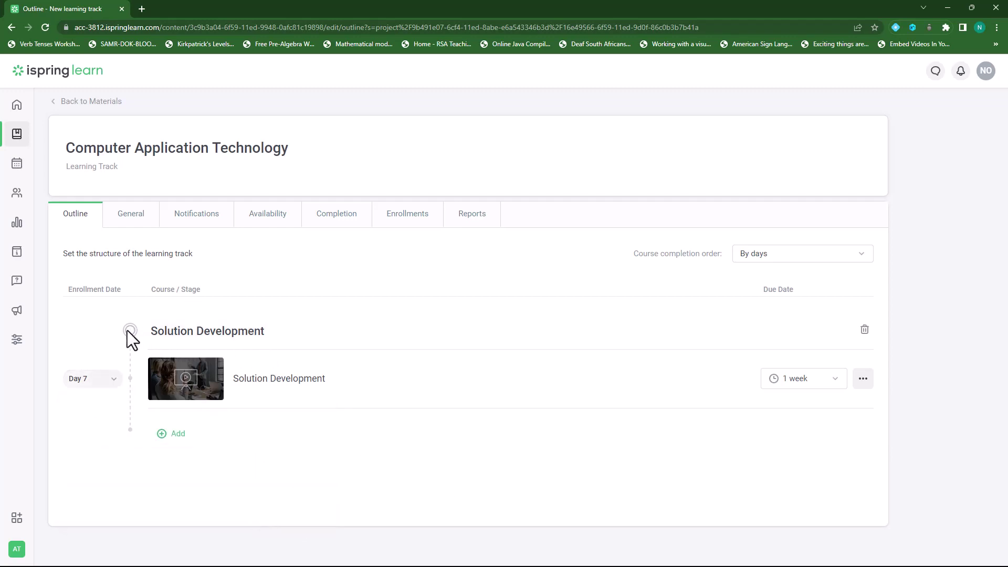
# Step: Add a second stage titled 'Systems Technologies' below Solution Development
pyautogui.click(163, 435)
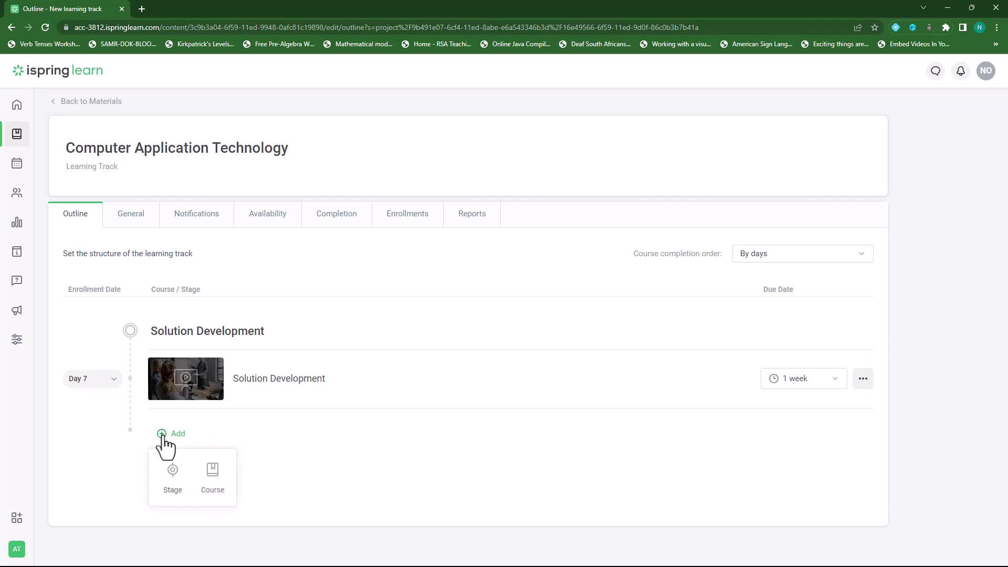
pyautogui.click(173, 477)
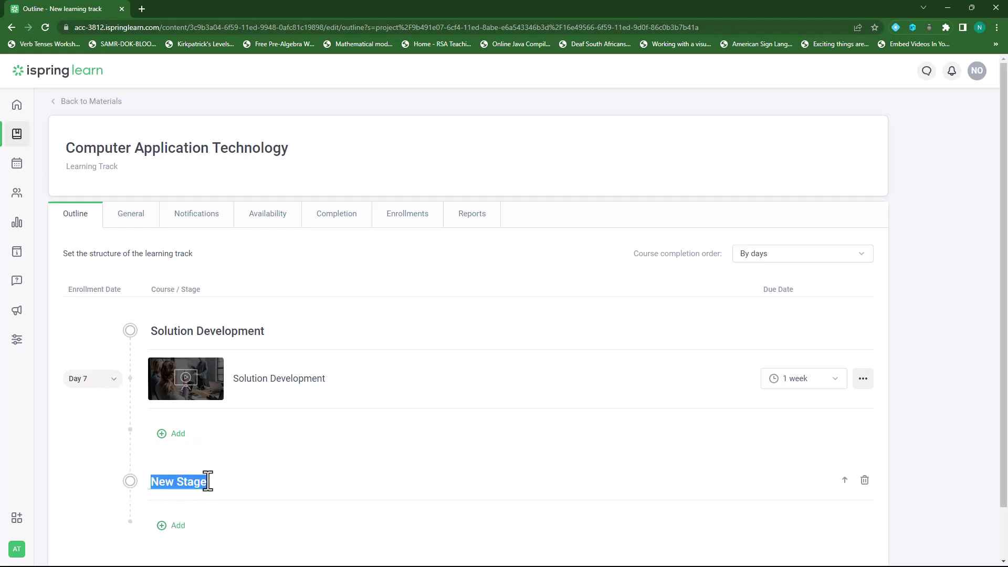
pyautogui.write('St')
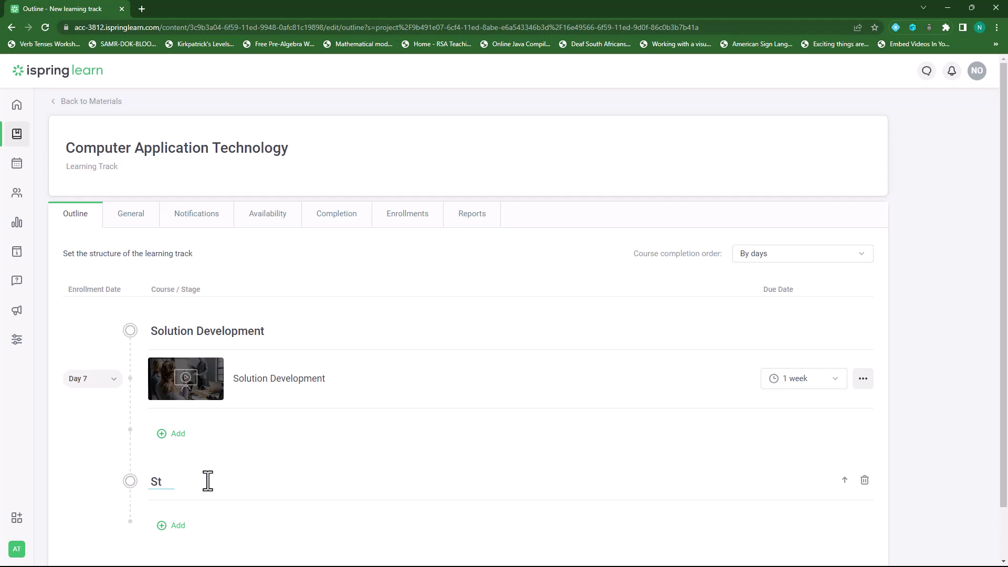
pyautogui.press('BackSpace')
pyautogui.write('ystems Technology')
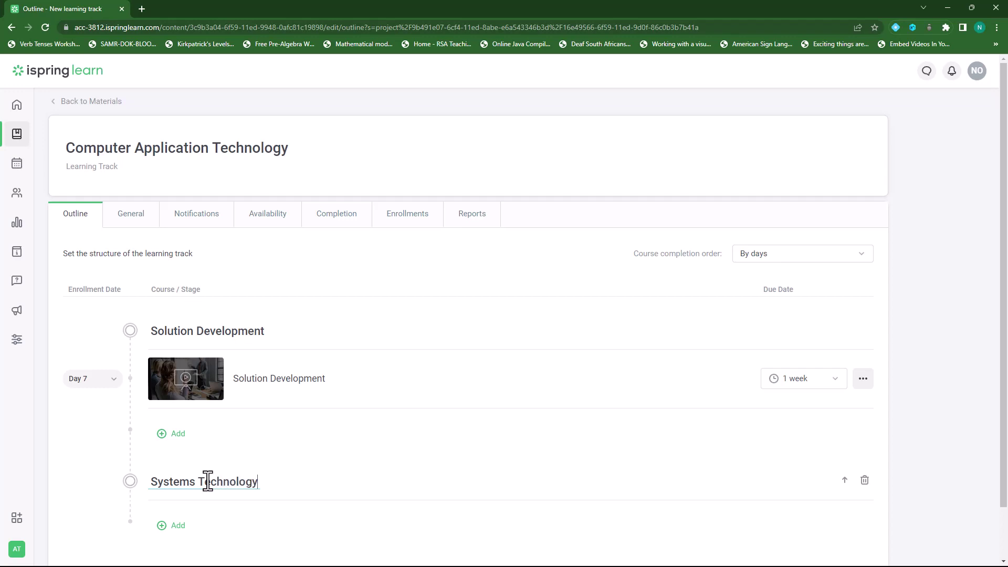
pyautogui.press('BackSpace')
pyautogui.write('ies')
pyautogui.press('Return')
pyautogui.scroll(-1, 338, 452)
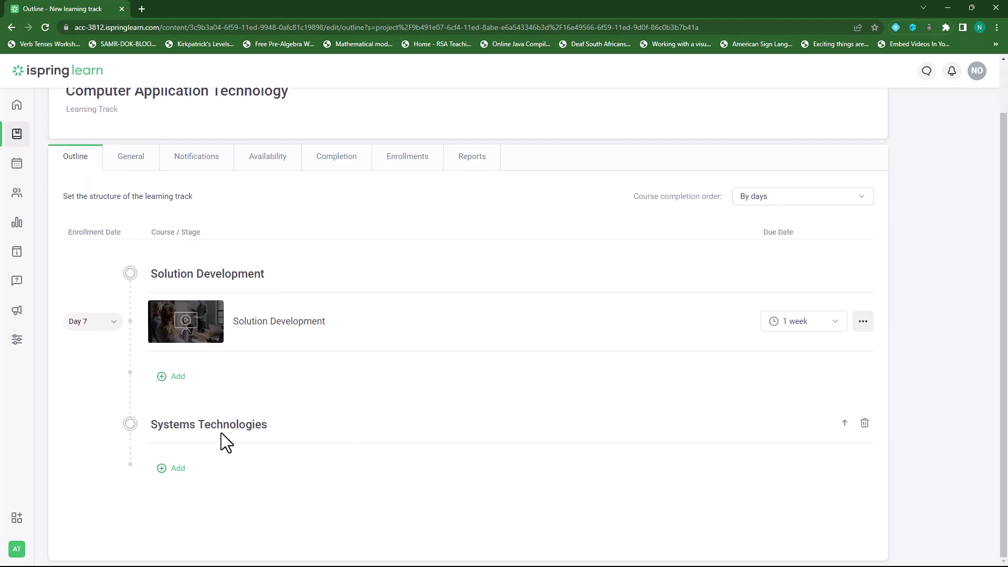
pyautogui.click(163, 469)
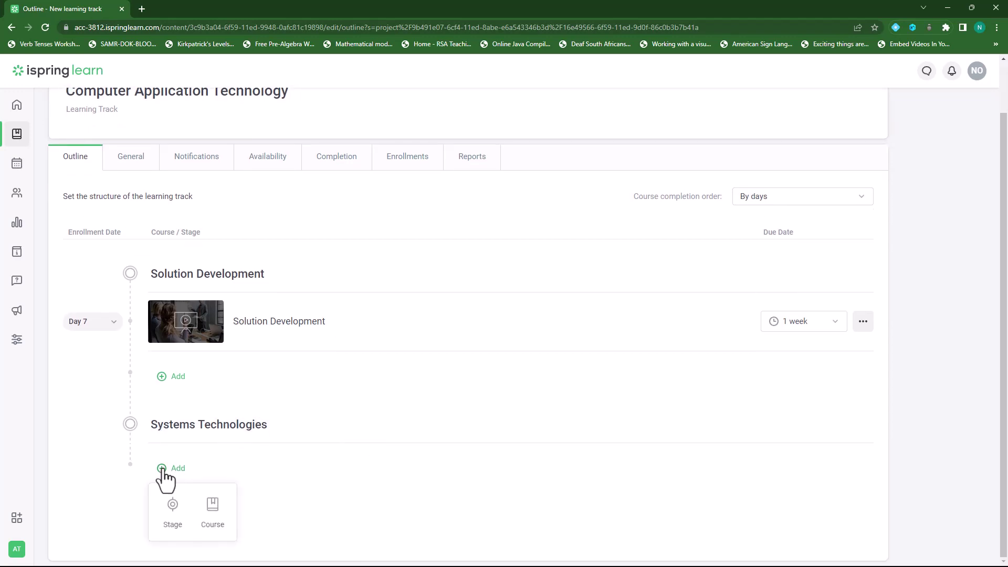
# Step: Add the Systems Technologies course to the new Systems Technologies stage
pyautogui.click(216, 517)
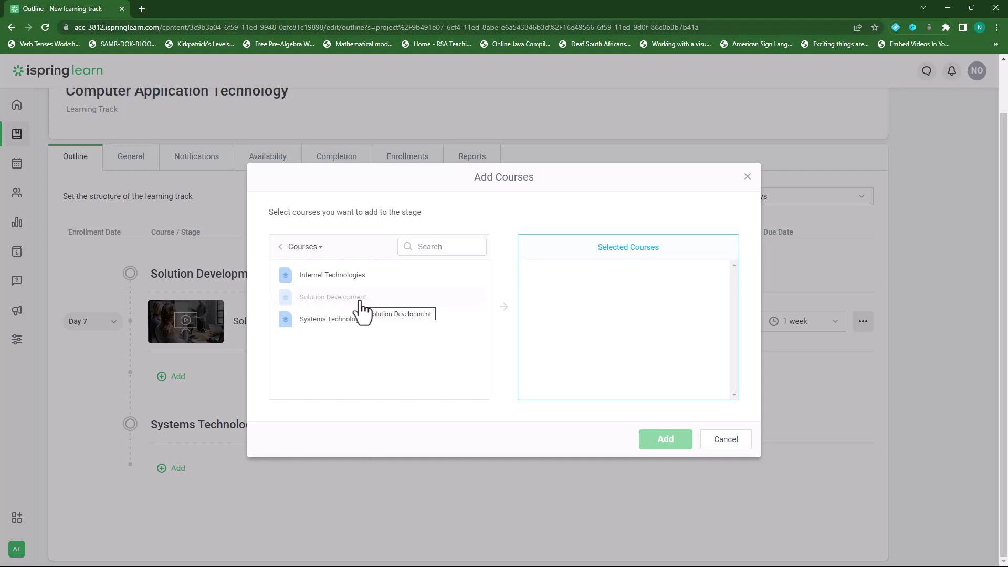
pyautogui.click(327, 321)
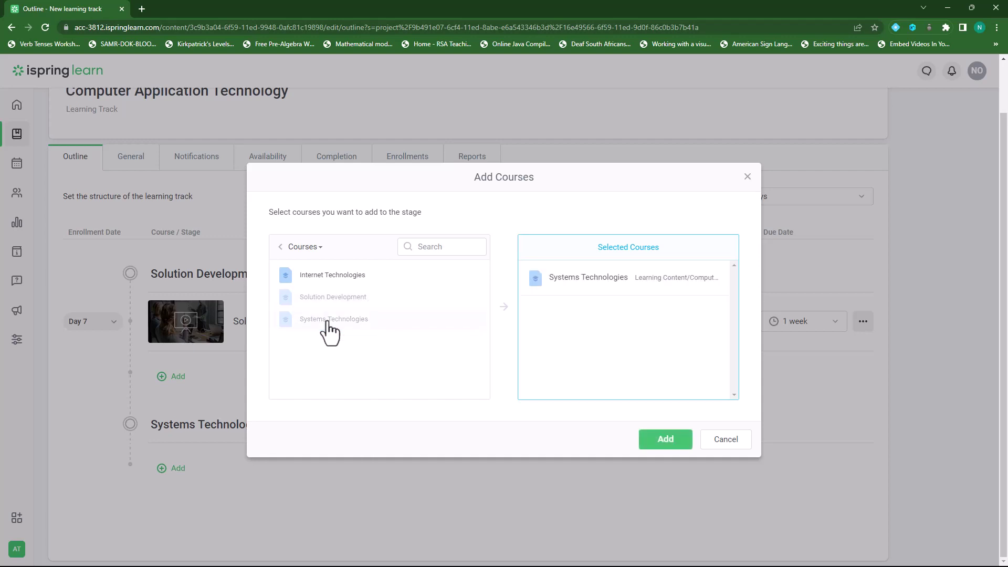
pyautogui.click(666, 439)
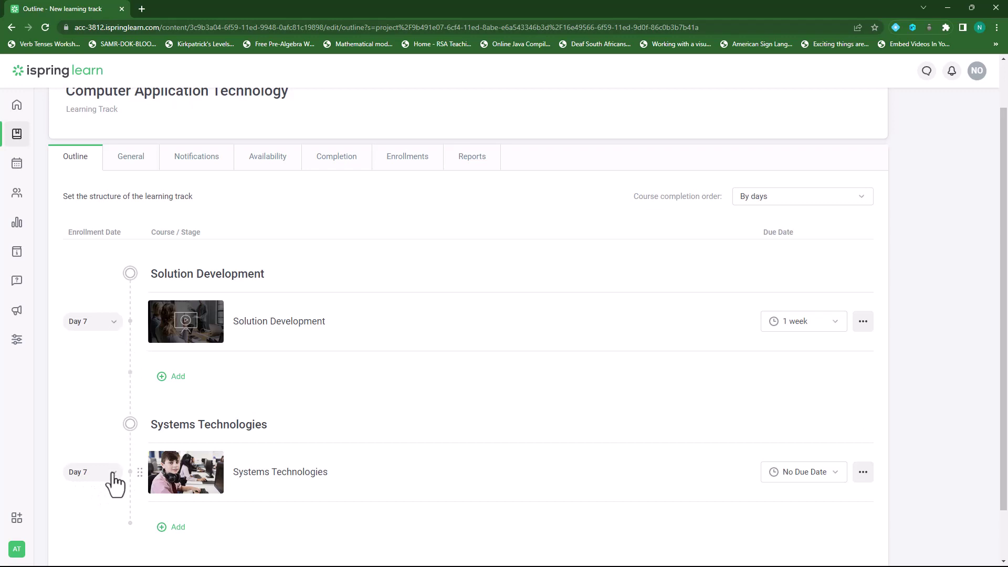
# Step: Keep the 1-week enrollment offset and give Systems Technologies a 1-week due date, restricting access afterwards
pyautogui.click(115, 475)
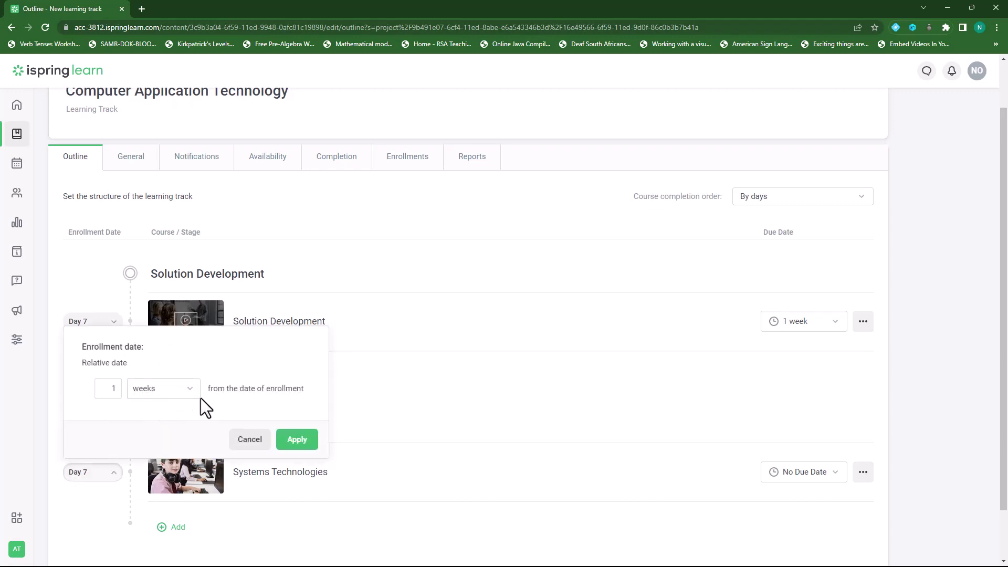
pyautogui.click(311, 444)
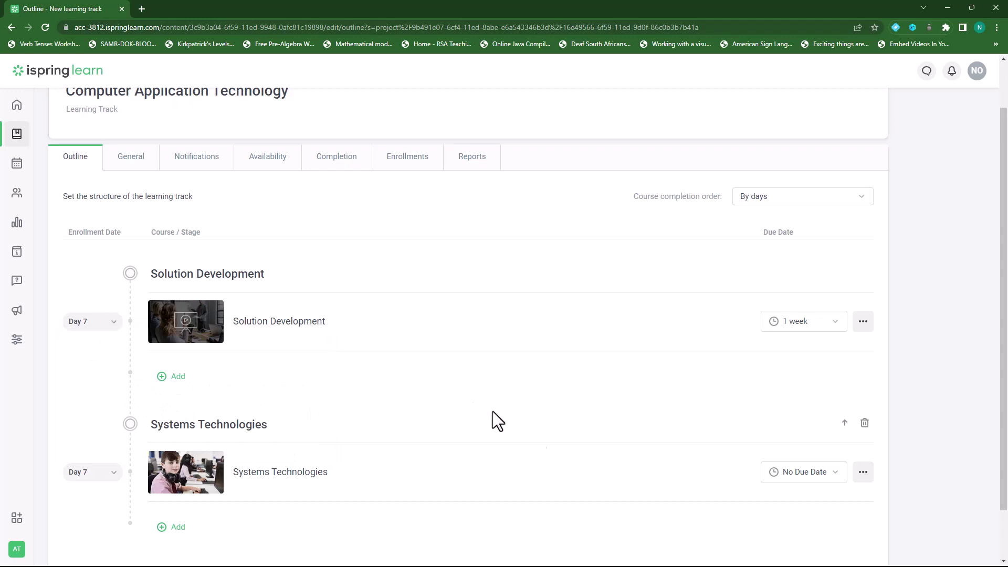
pyautogui.click(832, 475)
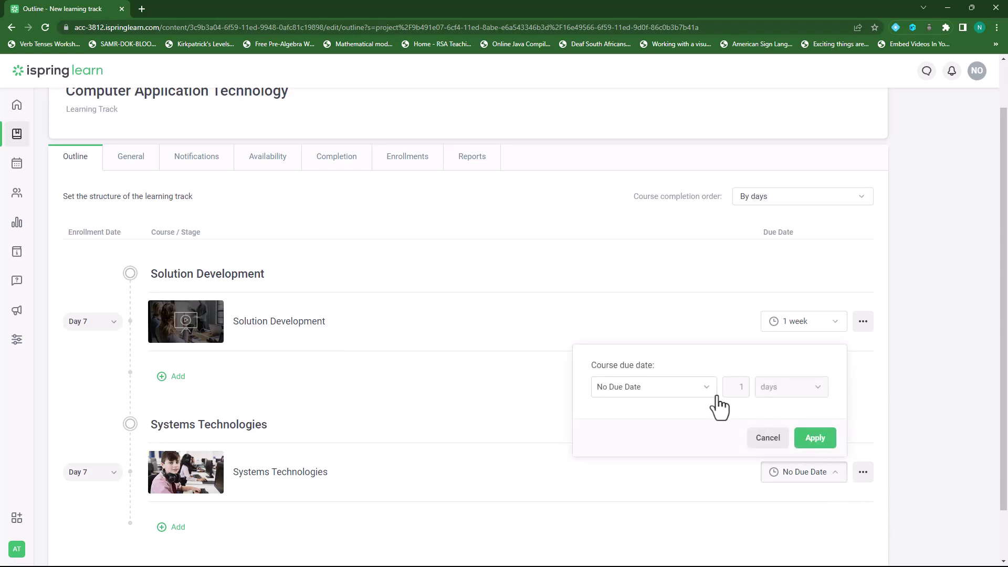
pyautogui.click(708, 395)
pyautogui.click(664, 423)
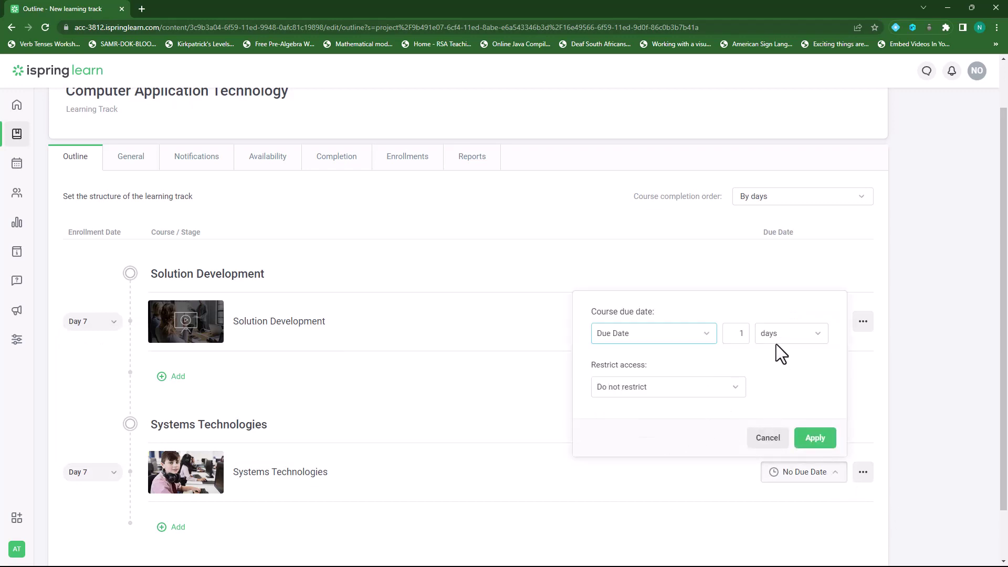
pyautogui.click(811, 336)
pyautogui.click(801, 371)
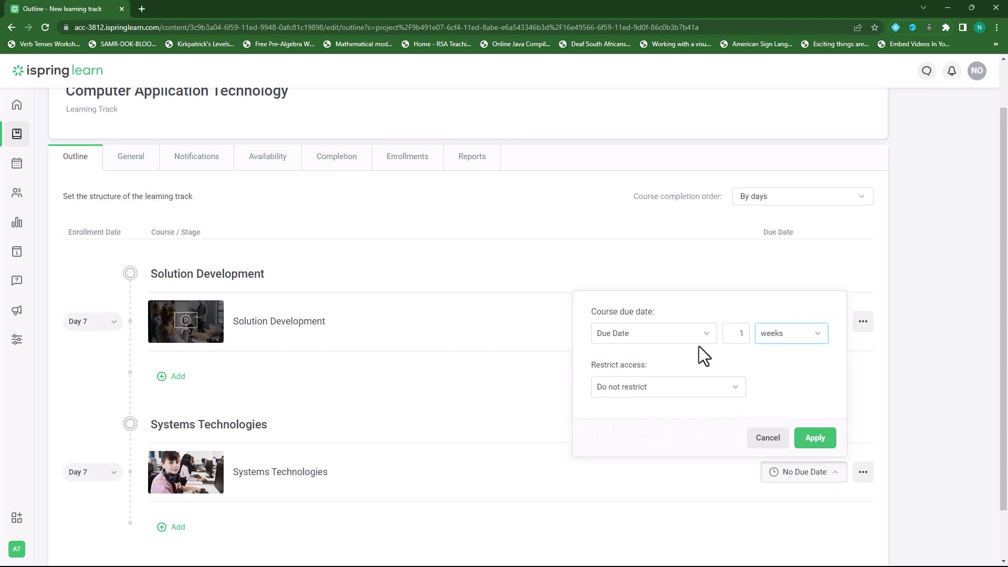
pyautogui.click(699, 393)
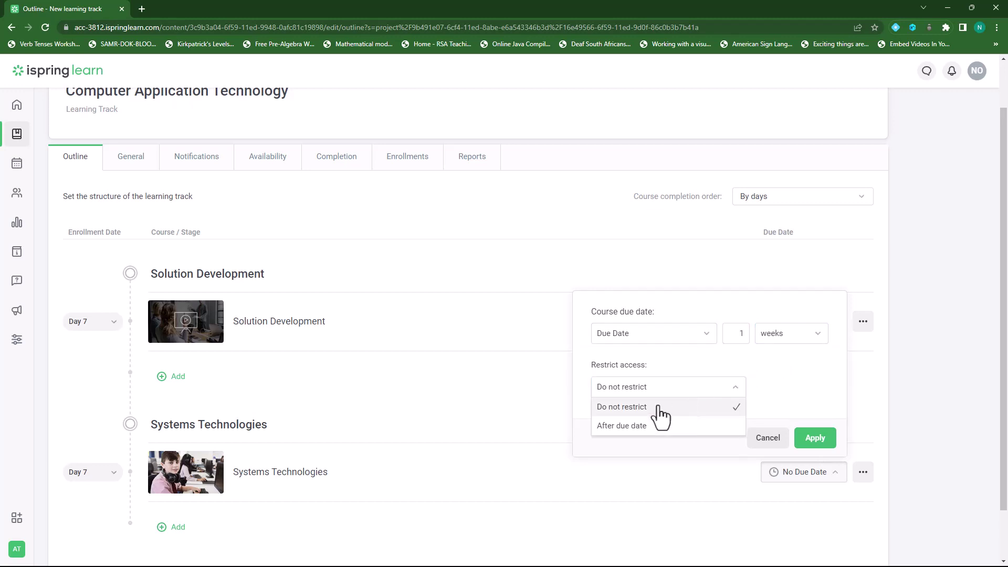
pyautogui.click(632, 427)
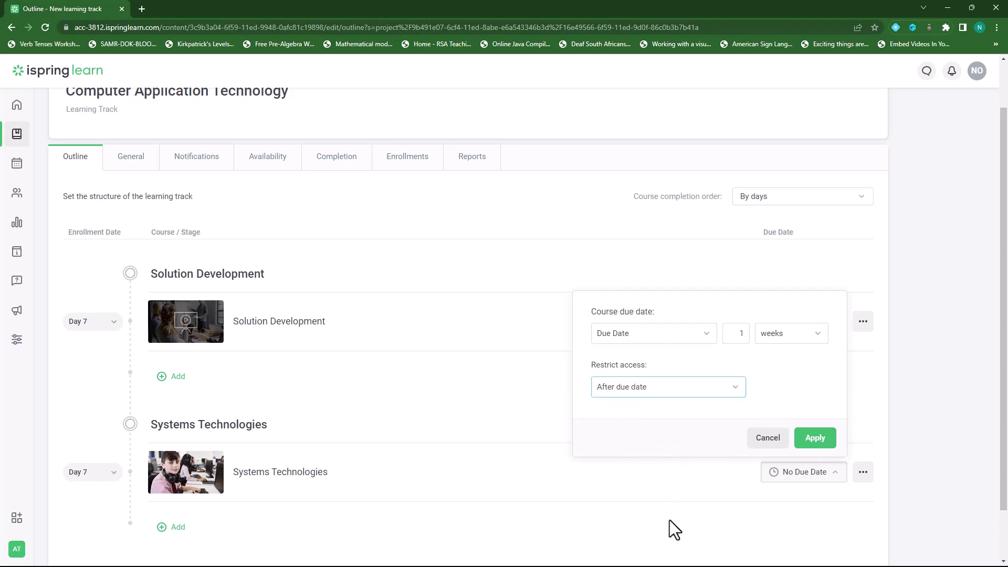
pyautogui.click(817, 441)
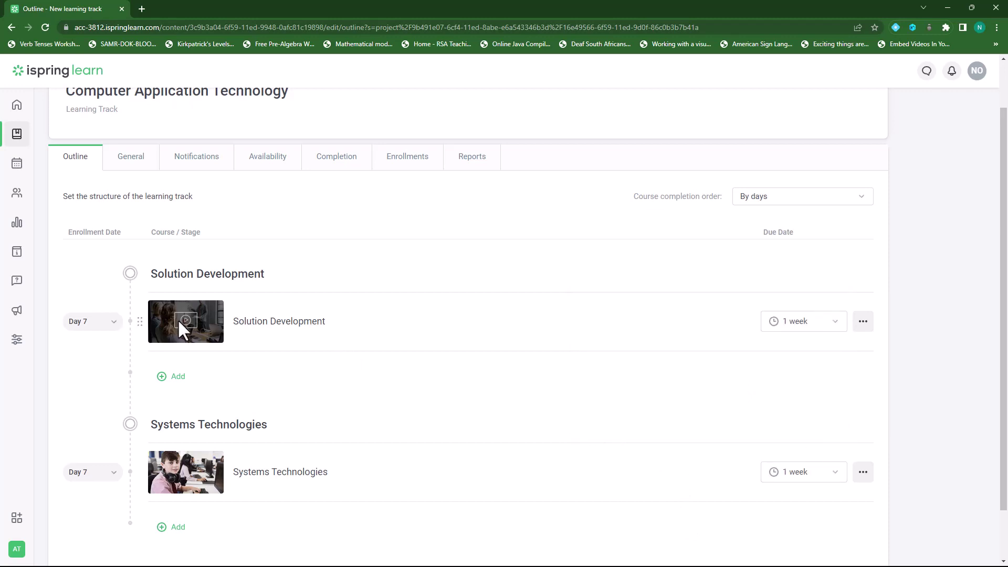
# Step: Check the Solution Development course's actions menu and close it without changes
pyautogui.click(863, 322)
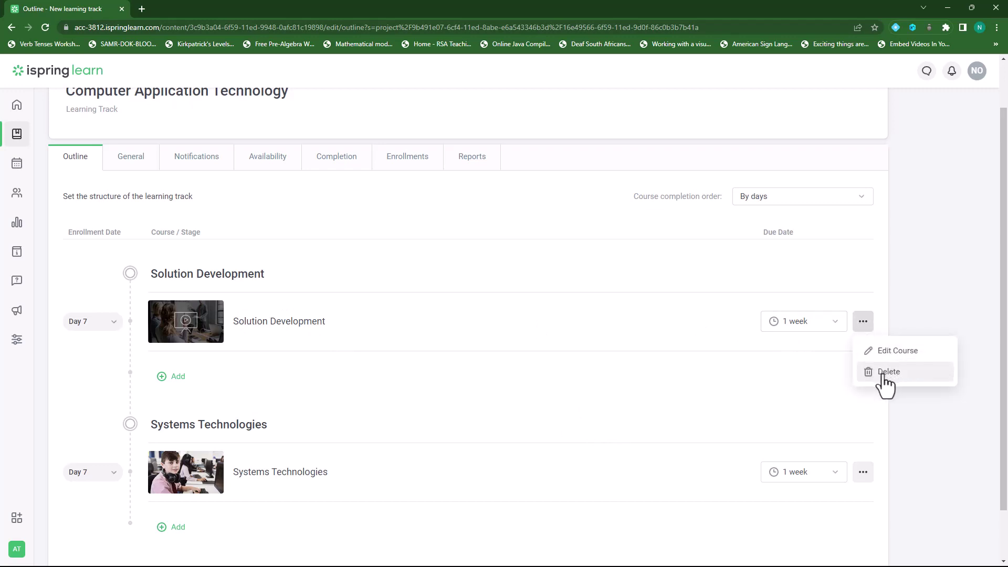
pyautogui.click(516, 290)
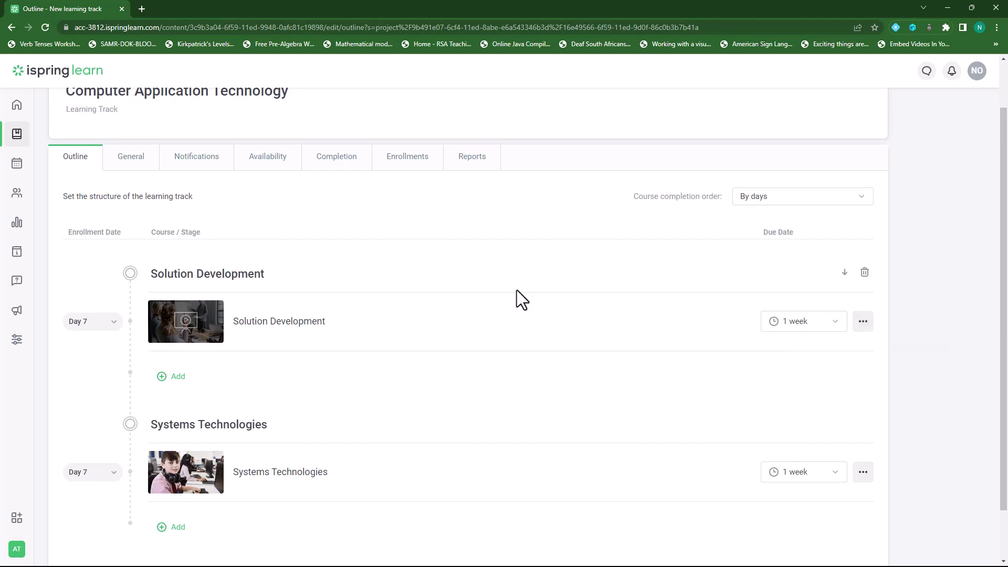
pyautogui.scroll(-2, 475, 342)
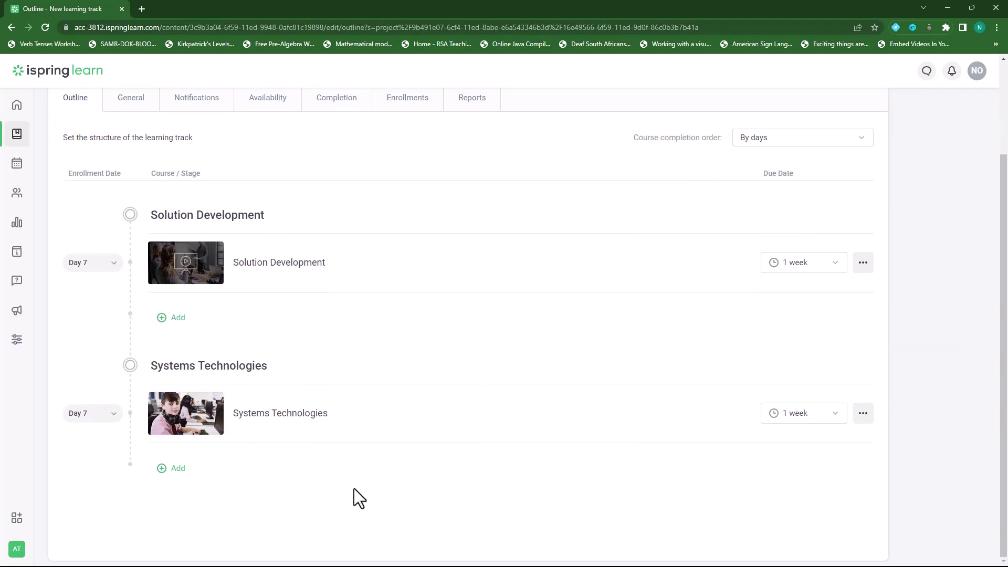
# Step: Add a new stage at the end of the track titled 'Internet Security'
pyautogui.click(161, 470)
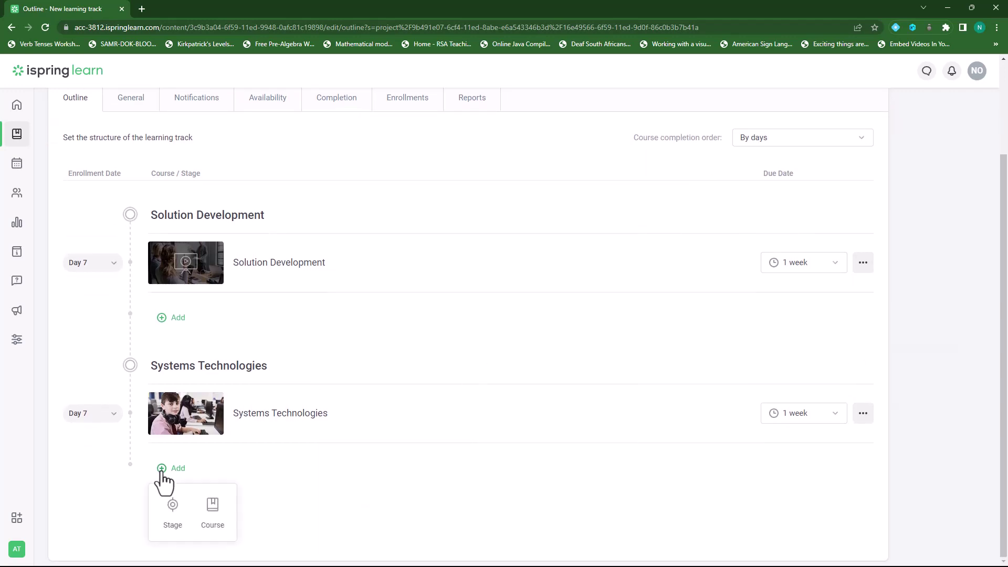
pyautogui.click(174, 518)
pyautogui.scroll(-2, 313, 487)
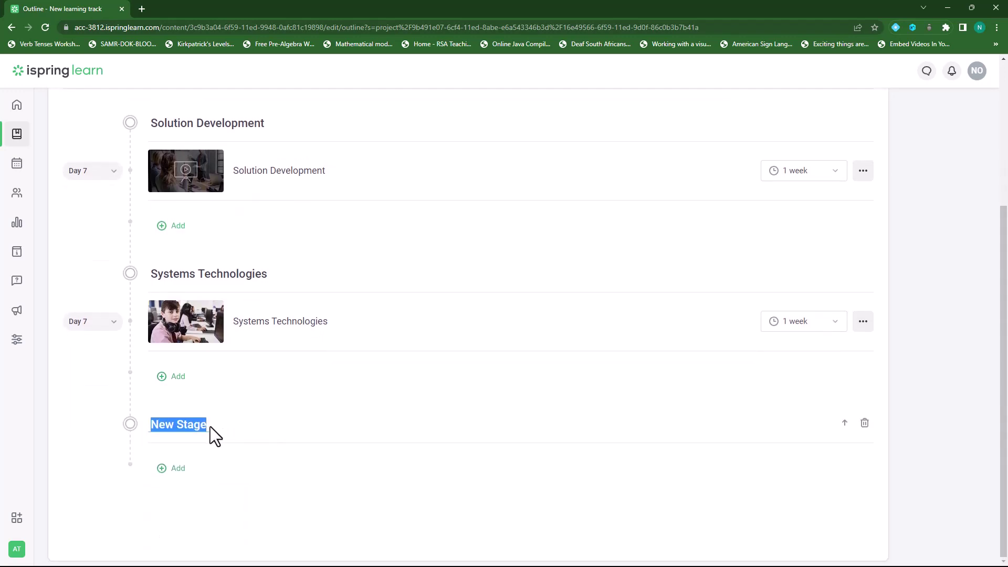
pyautogui.write('Internet Security')
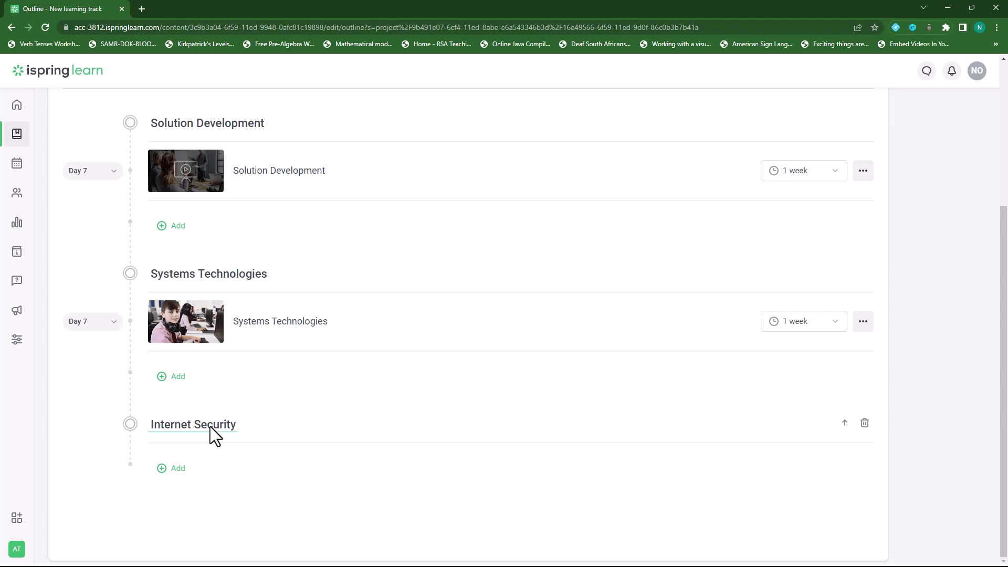
pyautogui.press('Return')
# Step: Add the Internet Technologies course to the Internet Security stage
pyautogui.click(164, 469)
pyautogui.click(214, 516)
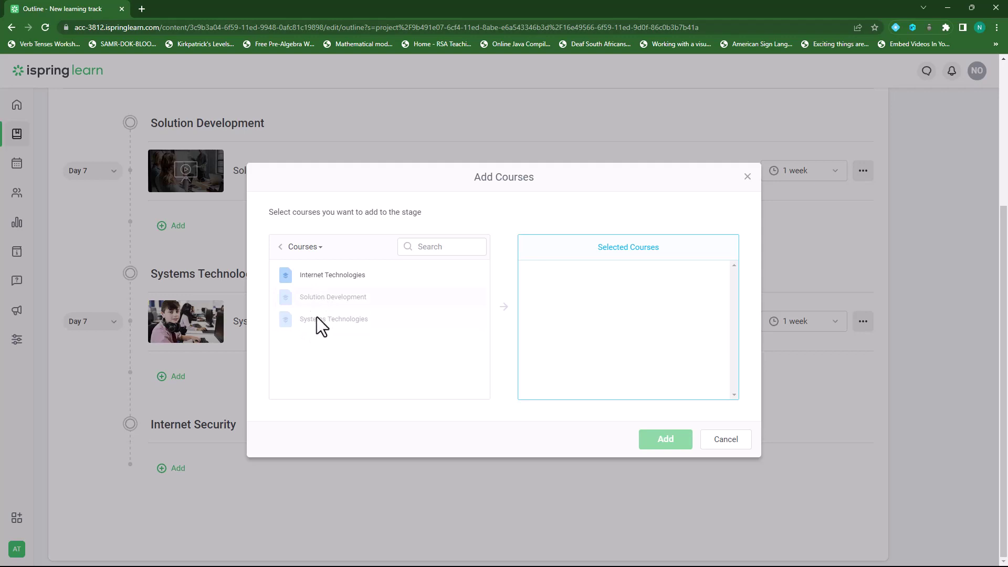
pyautogui.click(318, 279)
pyautogui.click(671, 441)
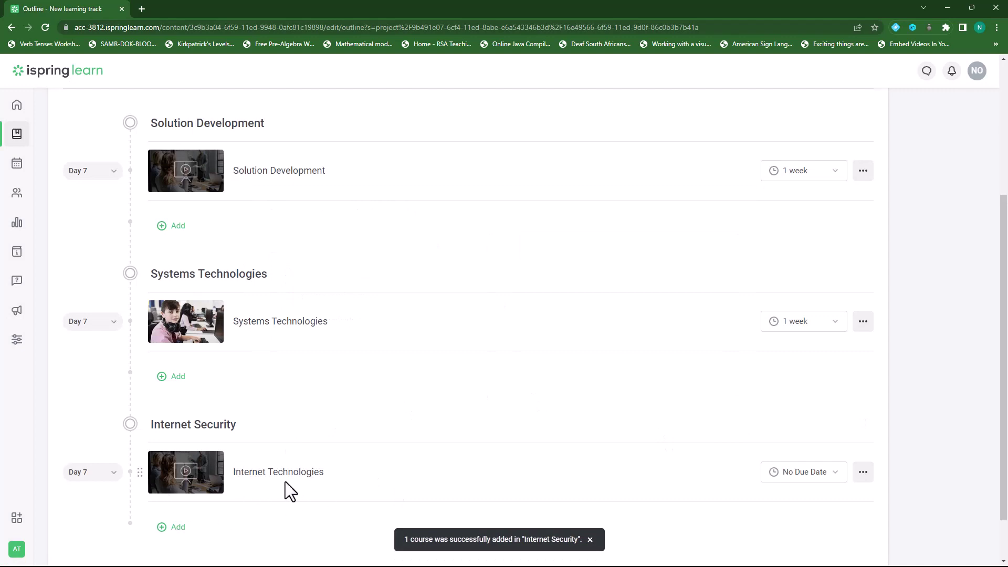
# Step: Give Internet Technologies a 1-week due date with access restricted after the due date
pyautogui.click(832, 476)
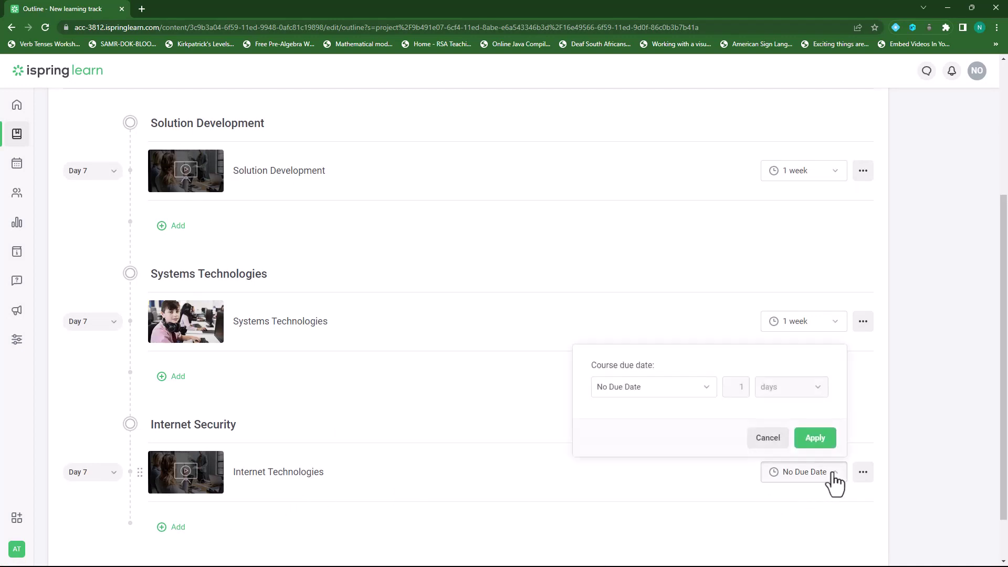
pyautogui.click(712, 392)
pyautogui.click(653, 424)
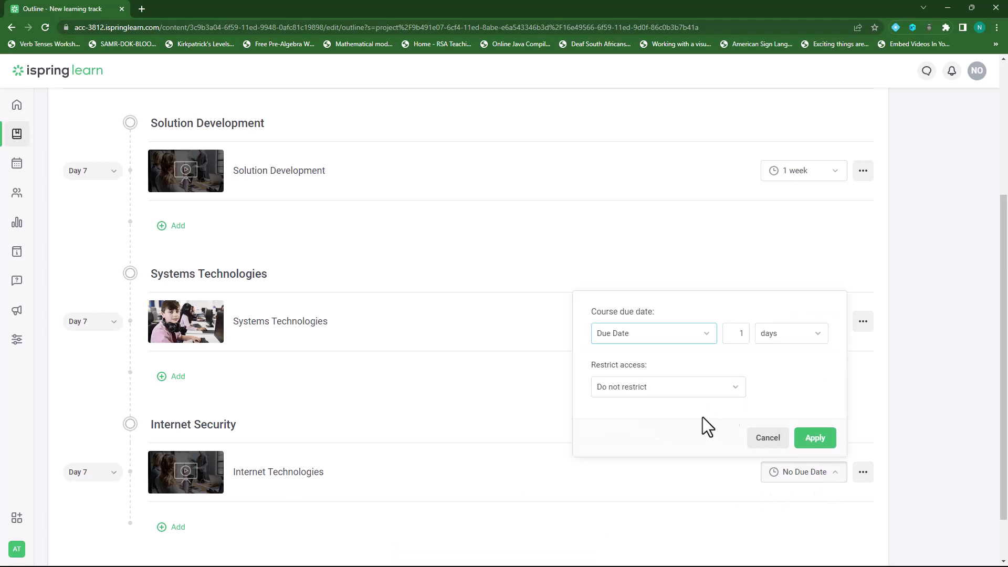
pyautogui.click(794, 342)
pyautogui.click(780, 371)
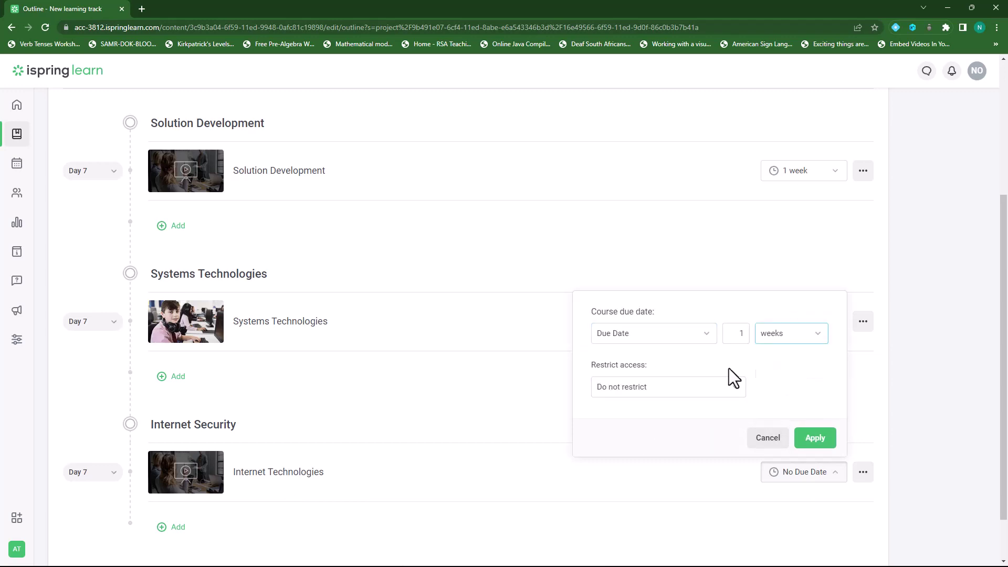
pyautogui.click(663, 394)
pyautogui.click(637, 427)
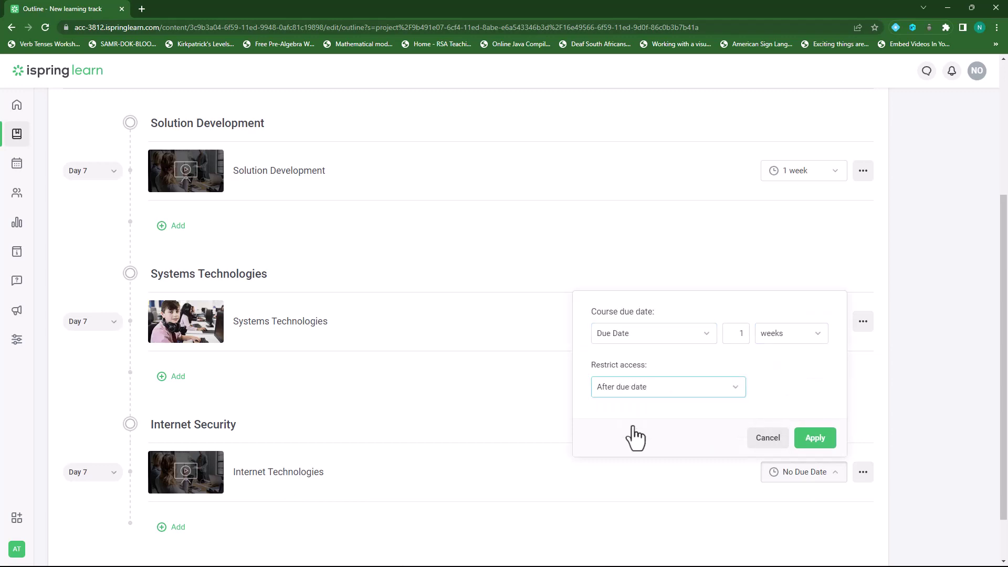
pyautogui.click(803, 440)
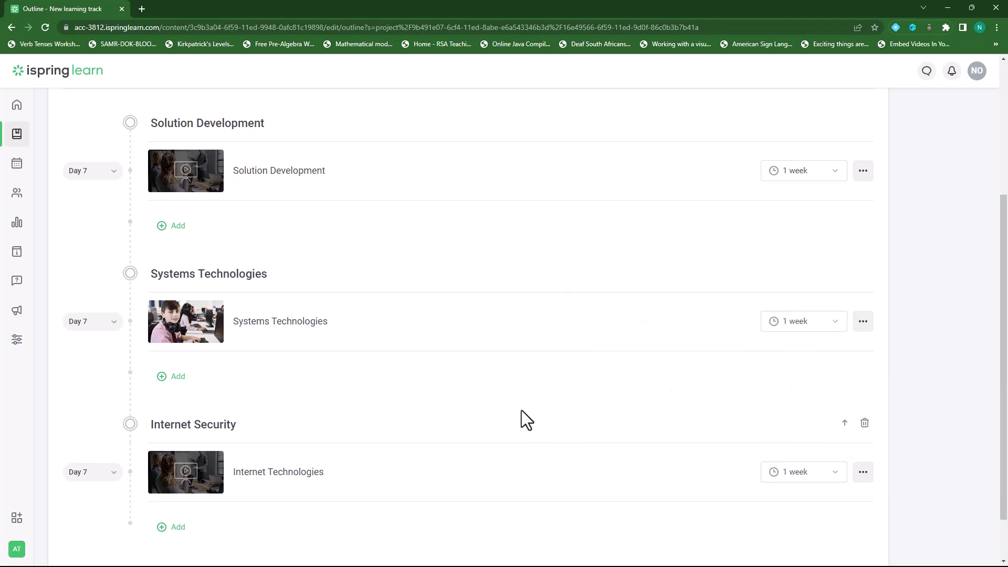
pyautogui.scroll(2, 435, 280)
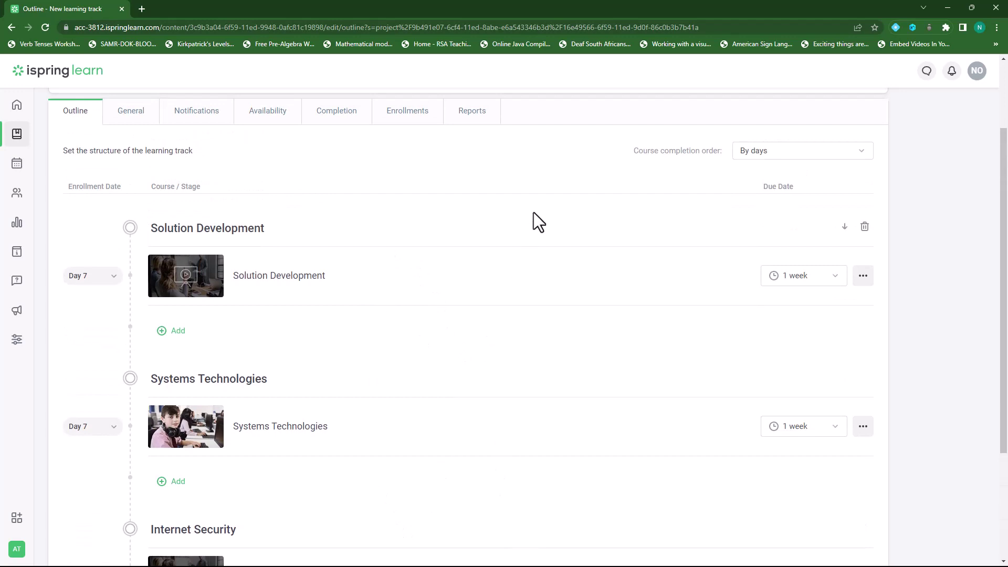
# Step: Review the course completion order options and select Sequential instead of By days
pyautogui.scroll(1, 485, 268)
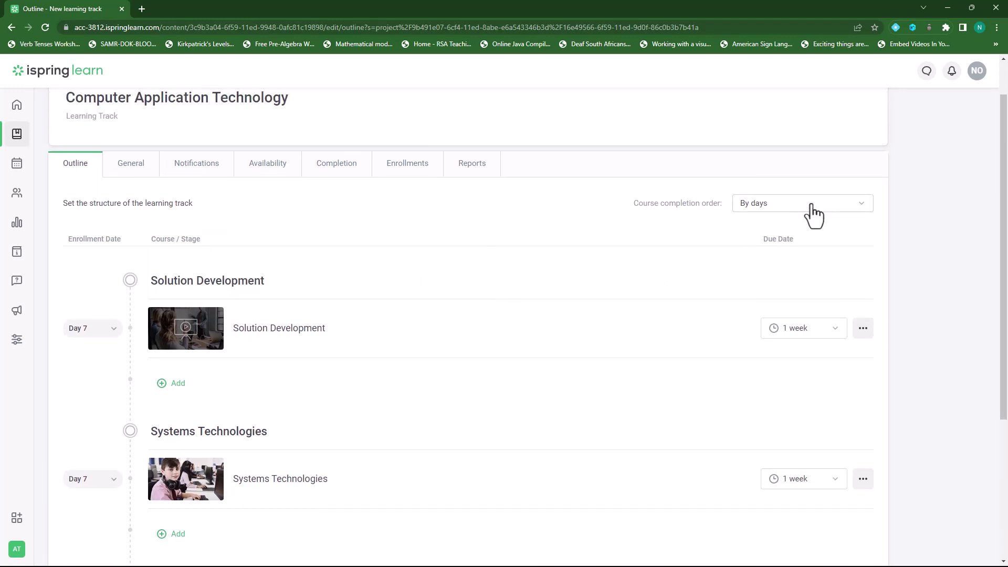
pyautogui.click(812, 208)
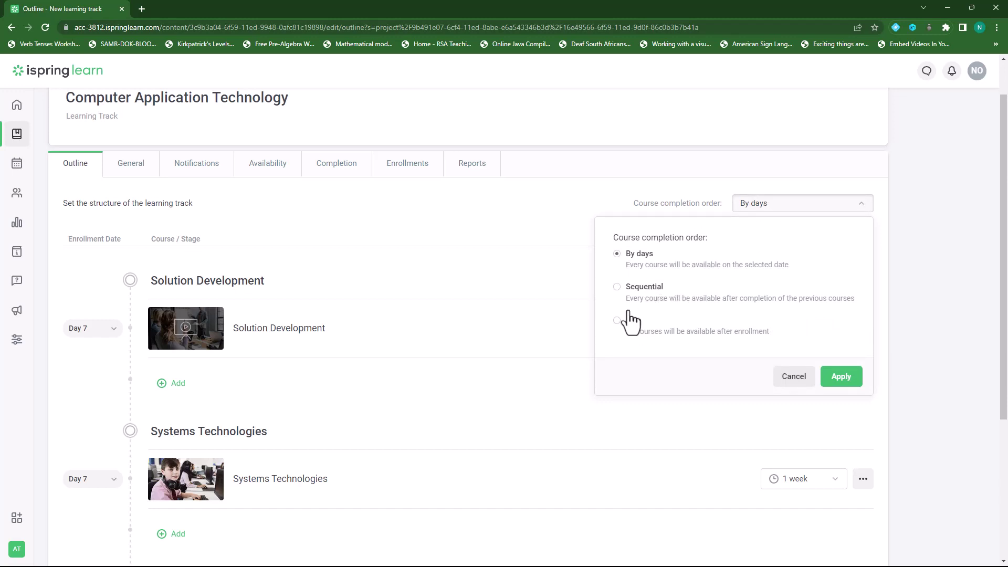
pyautogui.click(530, 283)
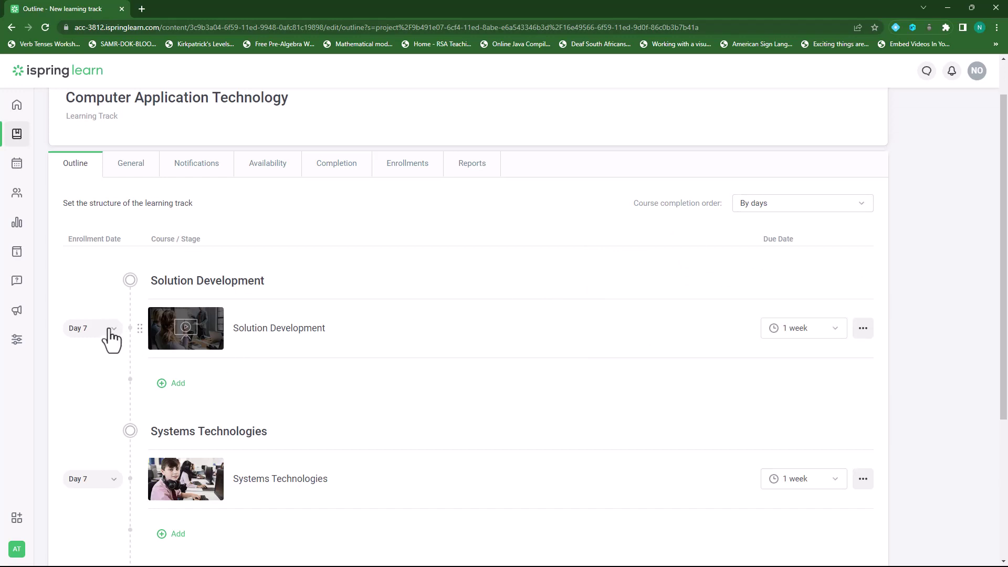
pyautogui.scroll(-3, 120, 495)
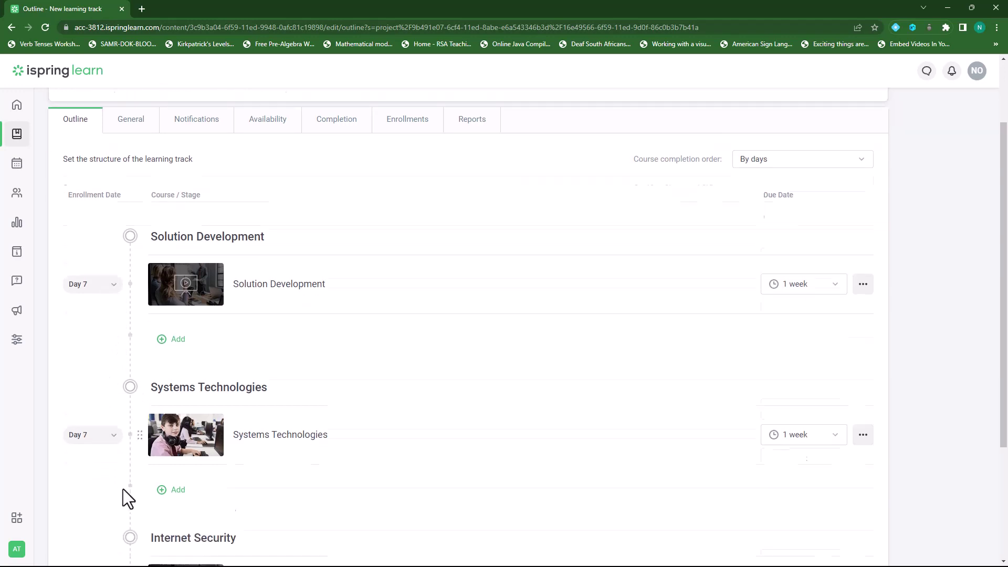
pyautogui.scroll(4, 494, 347)
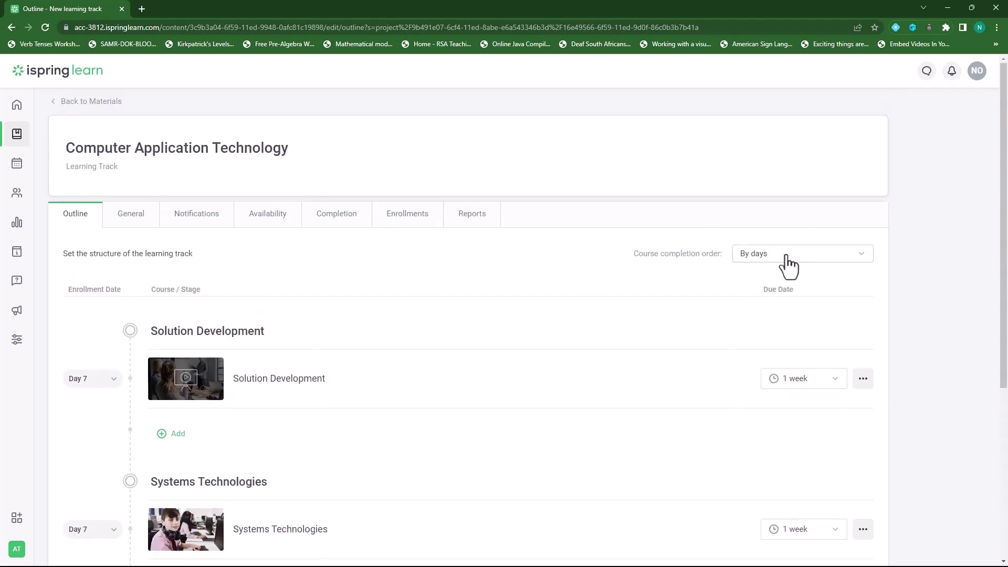
pyautogui.click(786, 256)
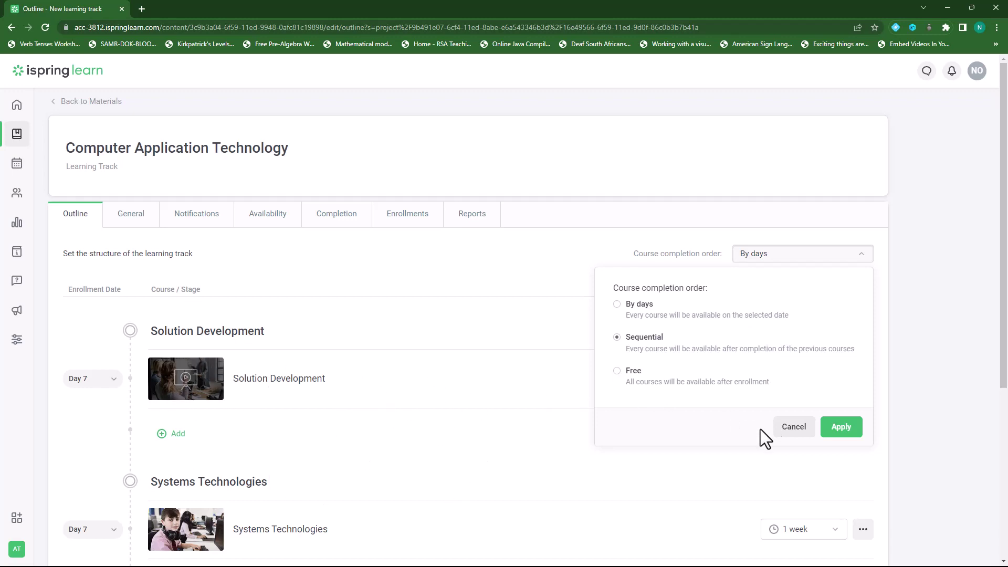
pyautogui.click(842, 430)
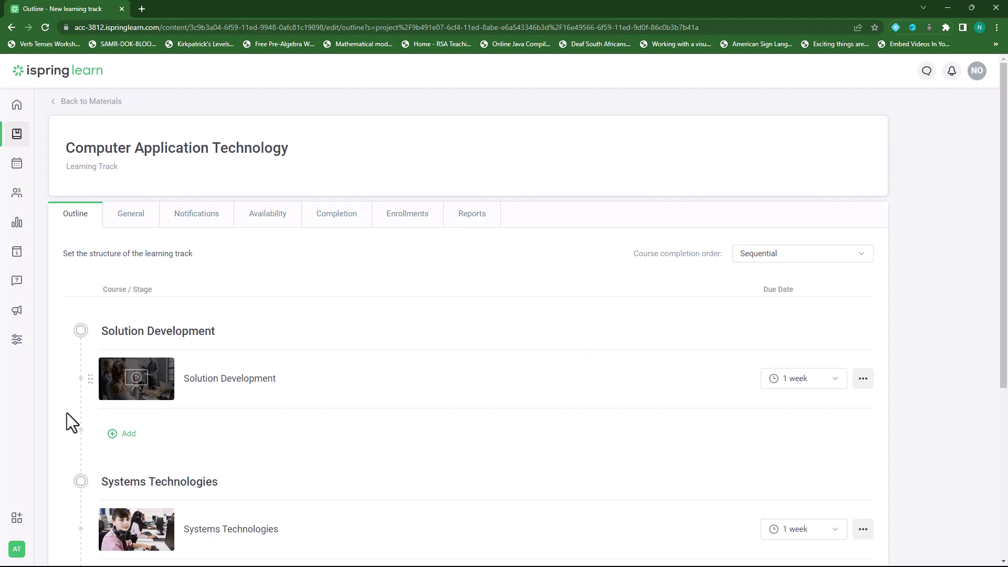
pyautogui.scroll(-1, 59, 391)
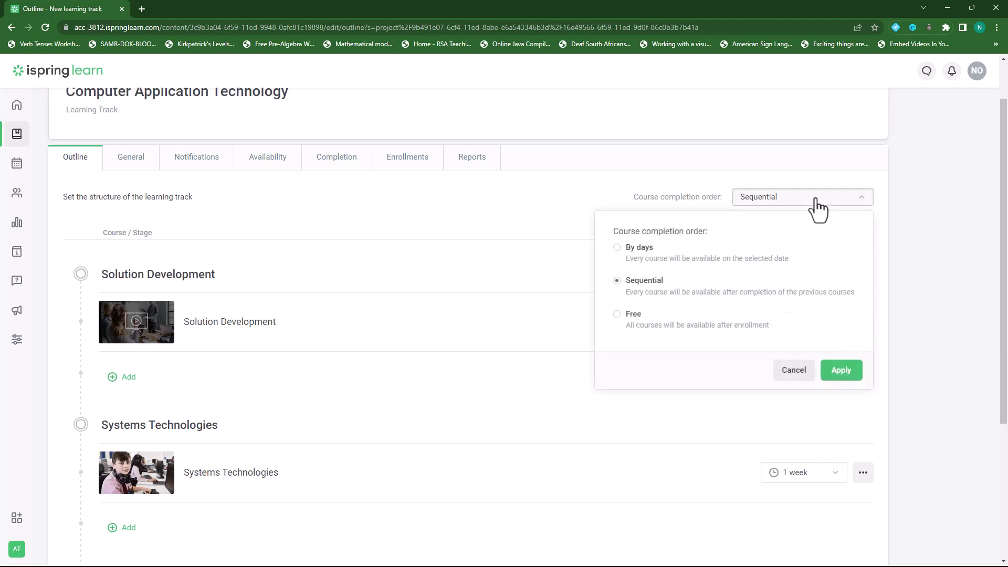
pyautogui.click(638, 251)
pyautogui.click(842, 370)
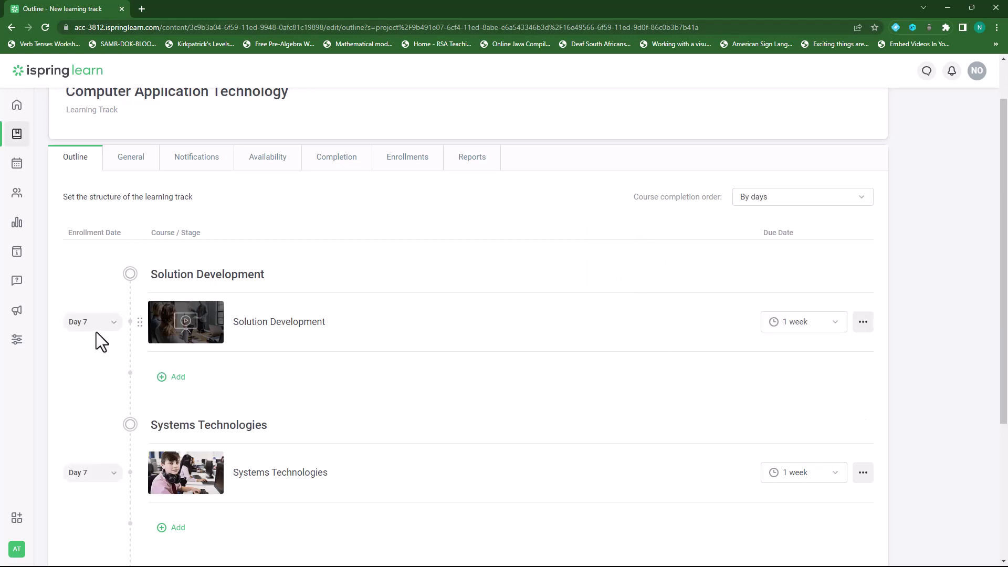
pyautogui.scroll(-1, 98, 484)
pyautogui.scroll(-3, 99, 484)
pyautogui.scroll(2, 99, 484)
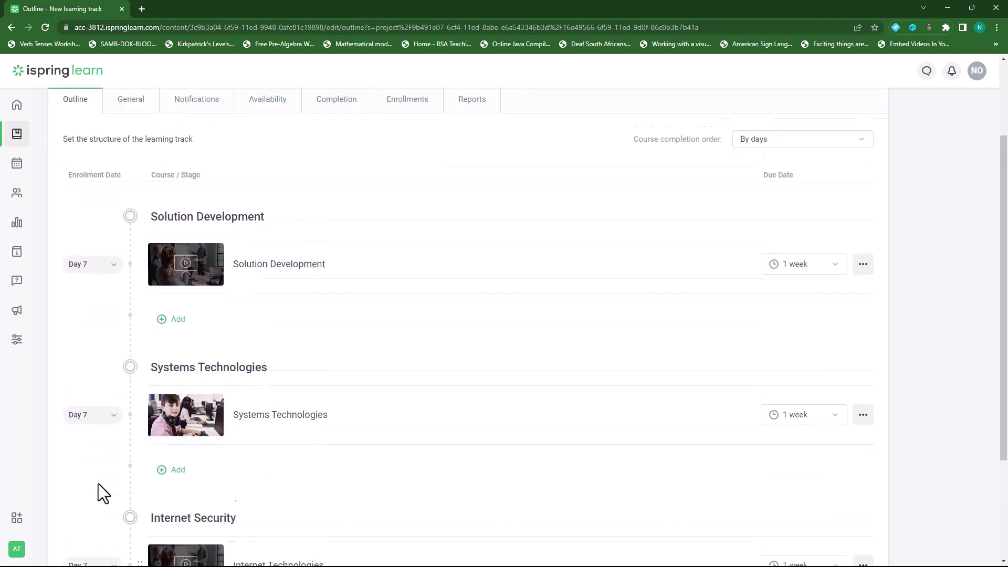
pyautogui.click(796, 148)
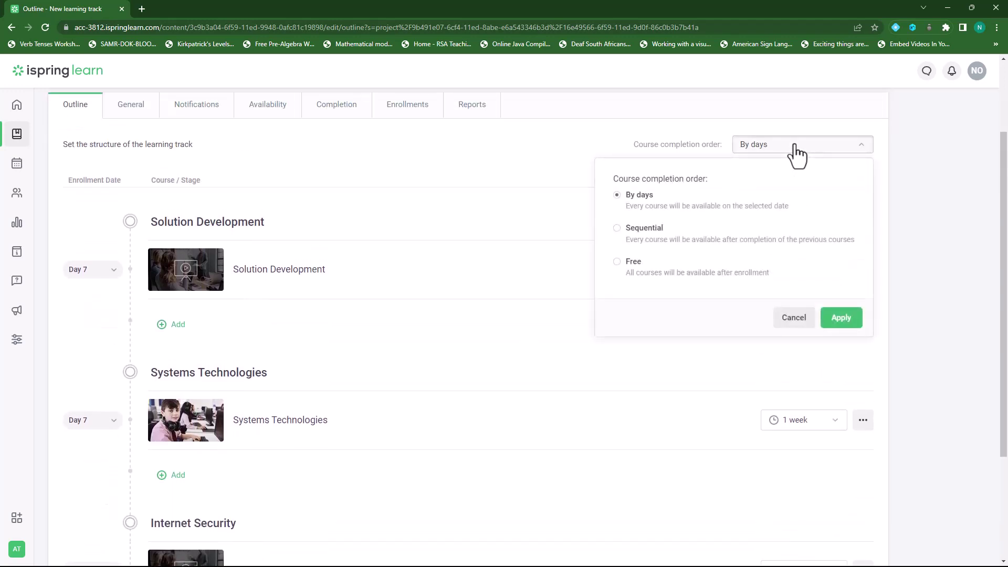
pyautogui.click(646, 239)
pyautogui.click(840, 319)
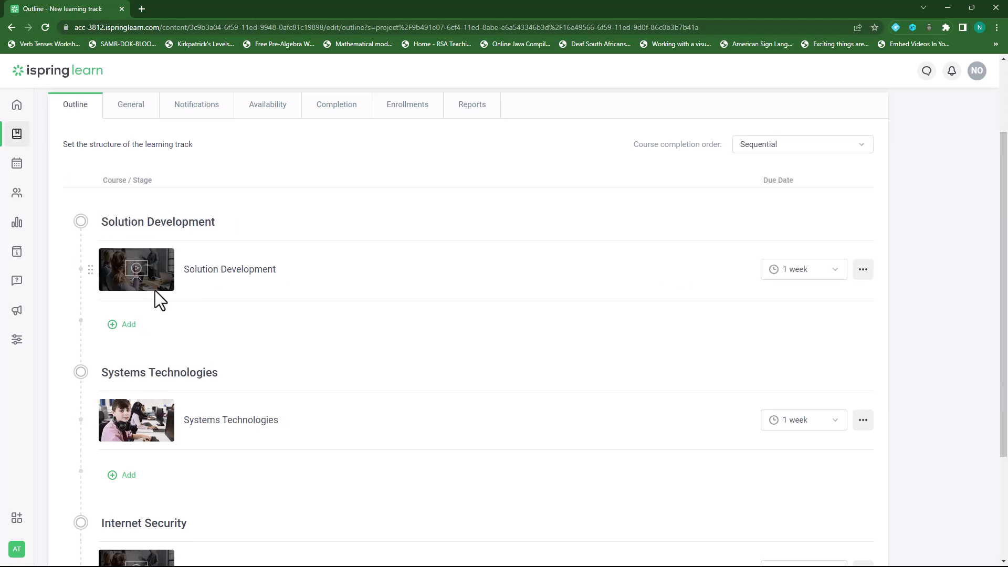
pyautogui.scroll(-2, 155, 355)
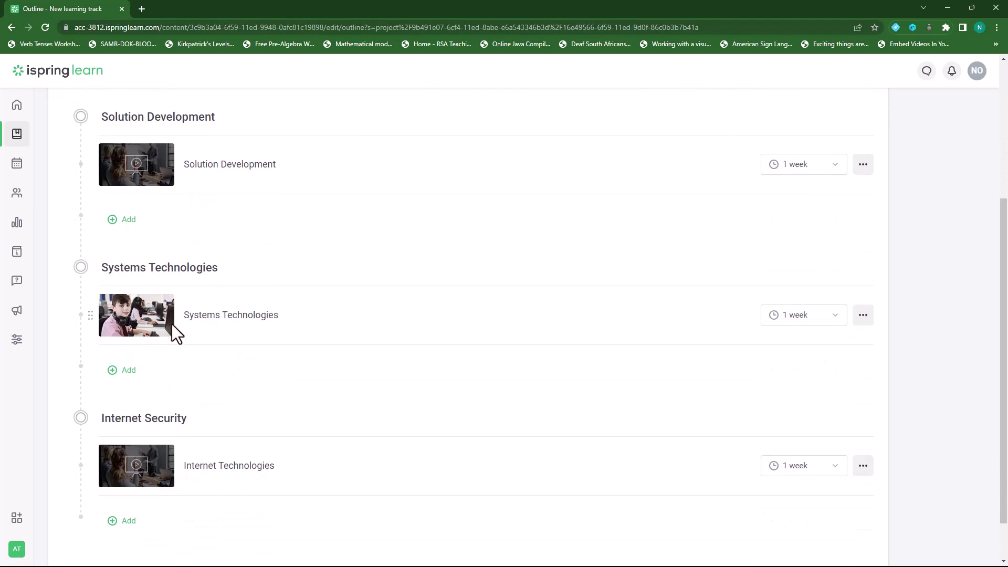
pyautogui.scroll(-1, 172, 323)
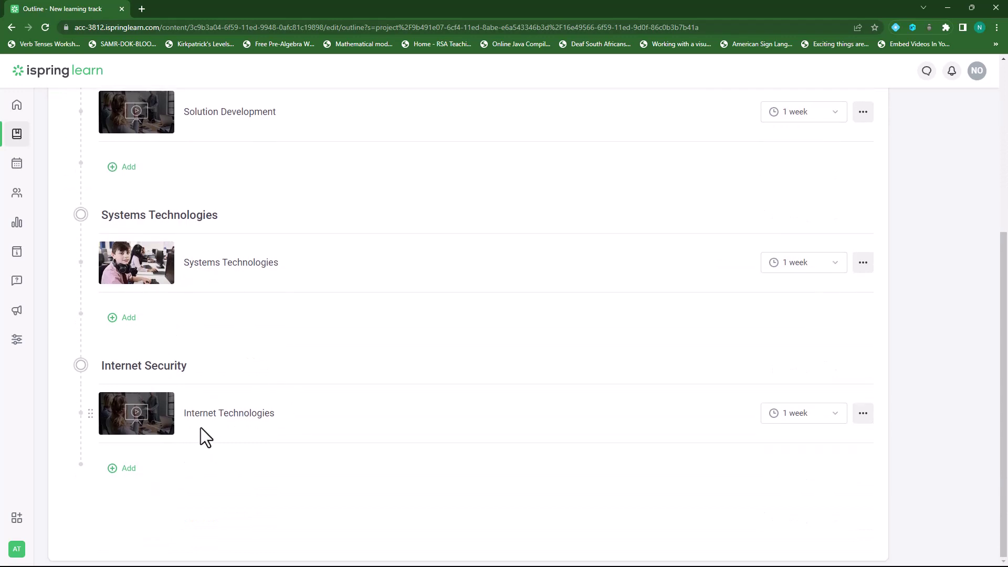
pyautogui.scroll(5, 200, 427)
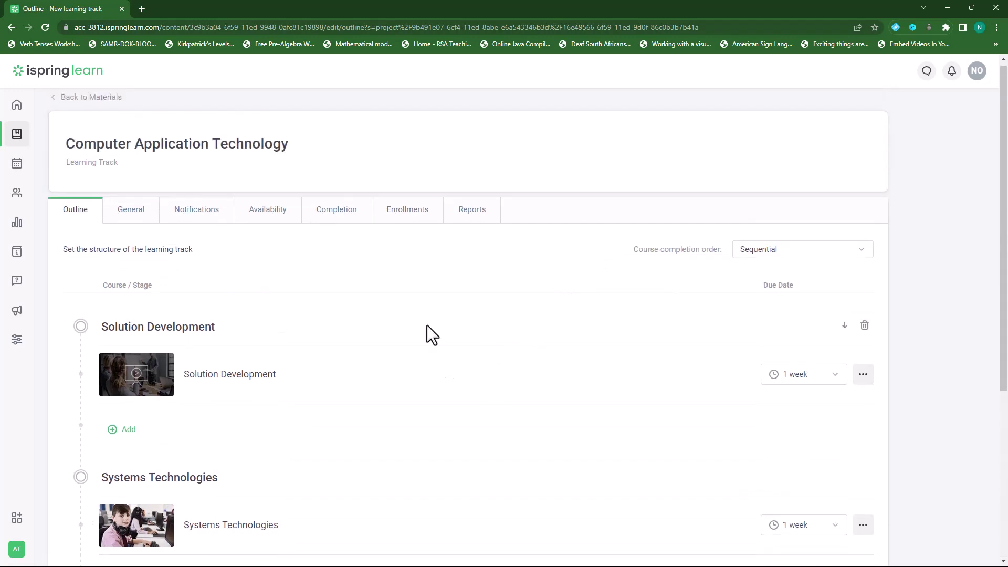
pyautogui.click(134, 213)
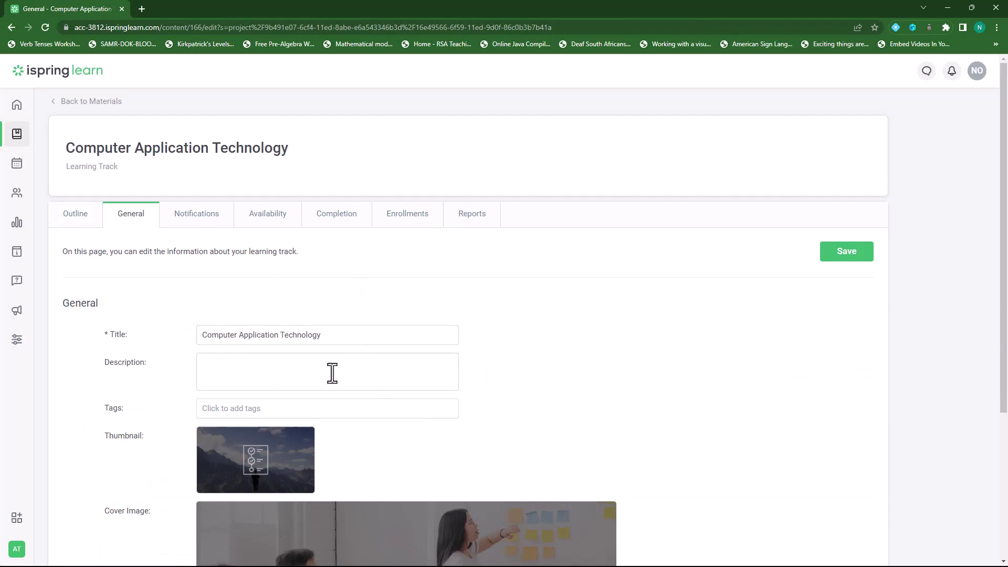
# Step: Tag the track with 'Computer Application Technology', 'computers' and 'systems technology'
pyautogui.scroll(-2, 360, 369)
pyautogui.click(294, 304)
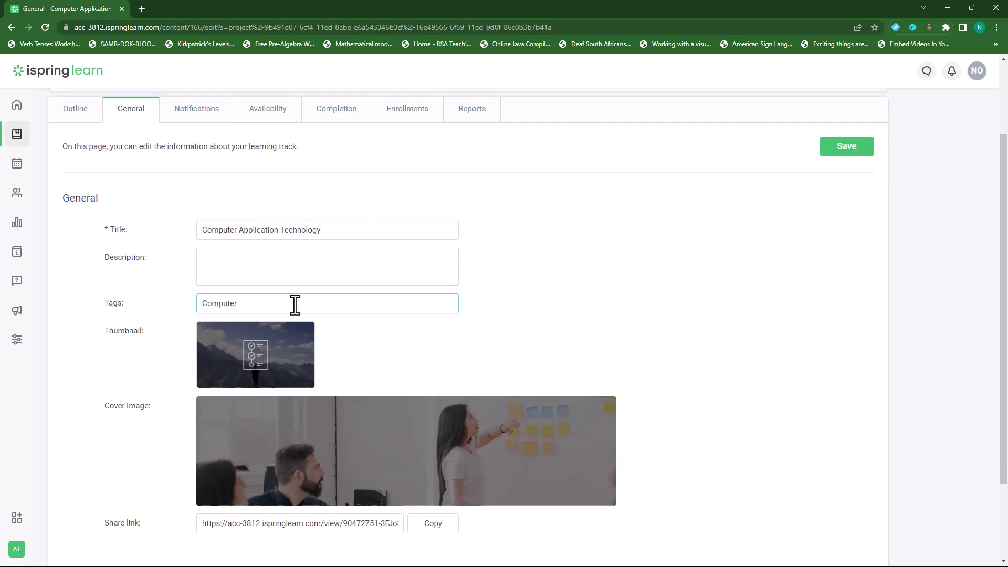
pyautogui.write('Computer Application Technology')
pyautogui.press('Return')
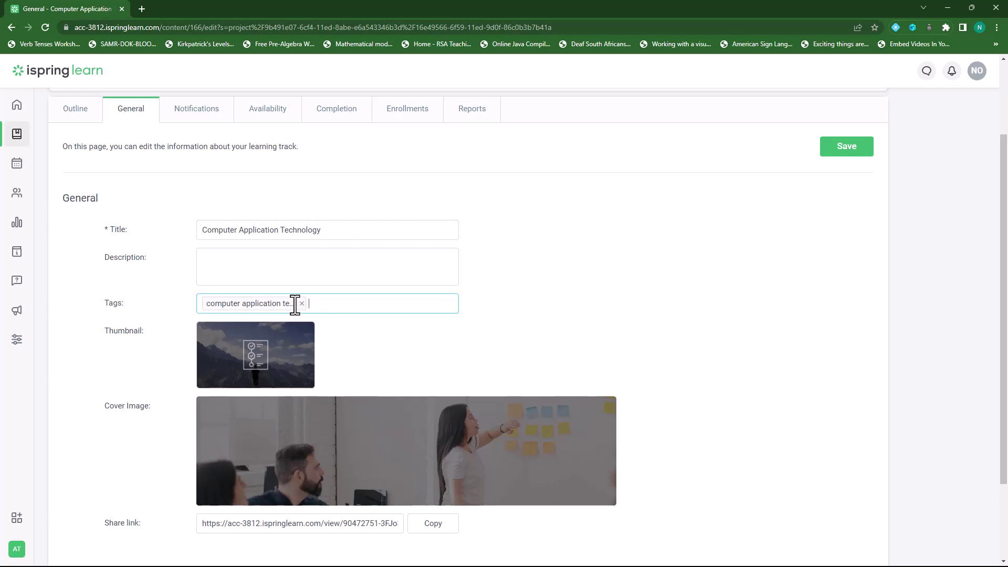
pyautogui.write('Computers')
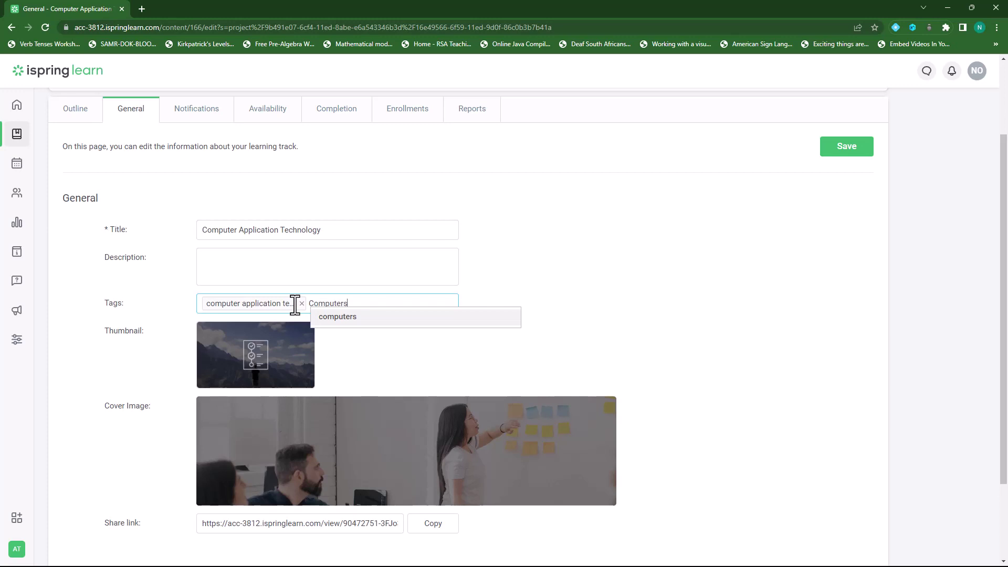
pyautogui.press('Return')
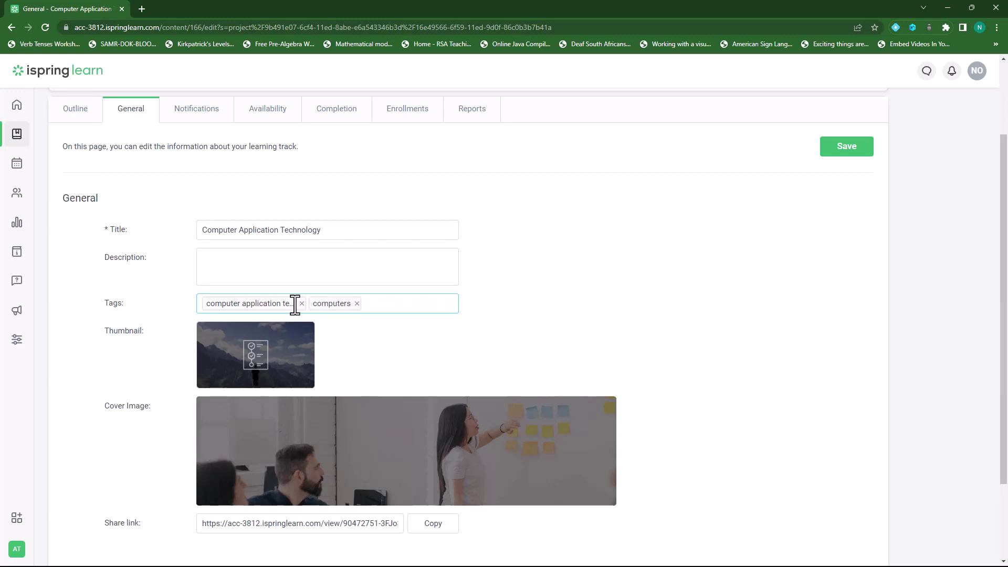
pyautogui.write('techno')
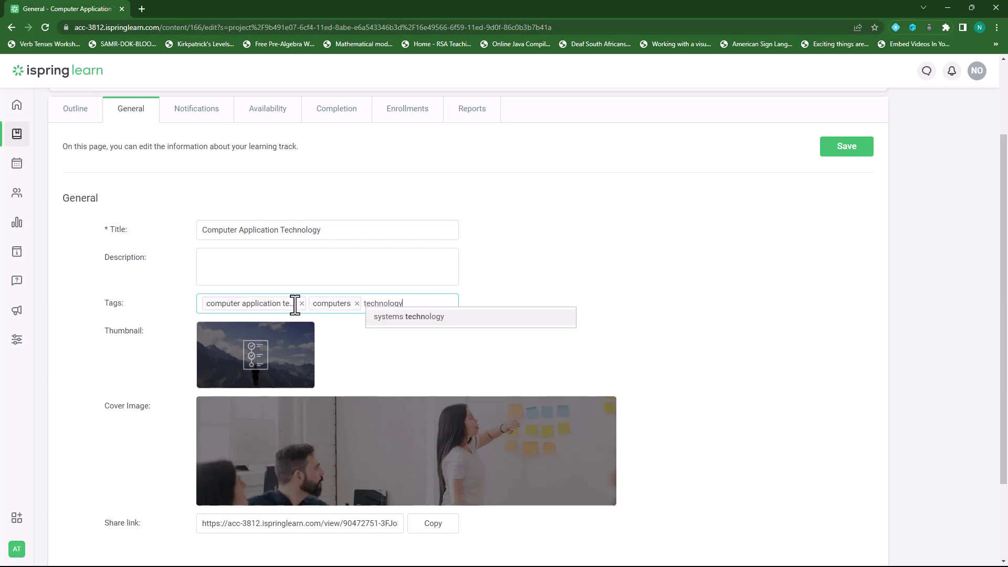
pyautogui.write('logy')
pyautogui.click(381, 317)
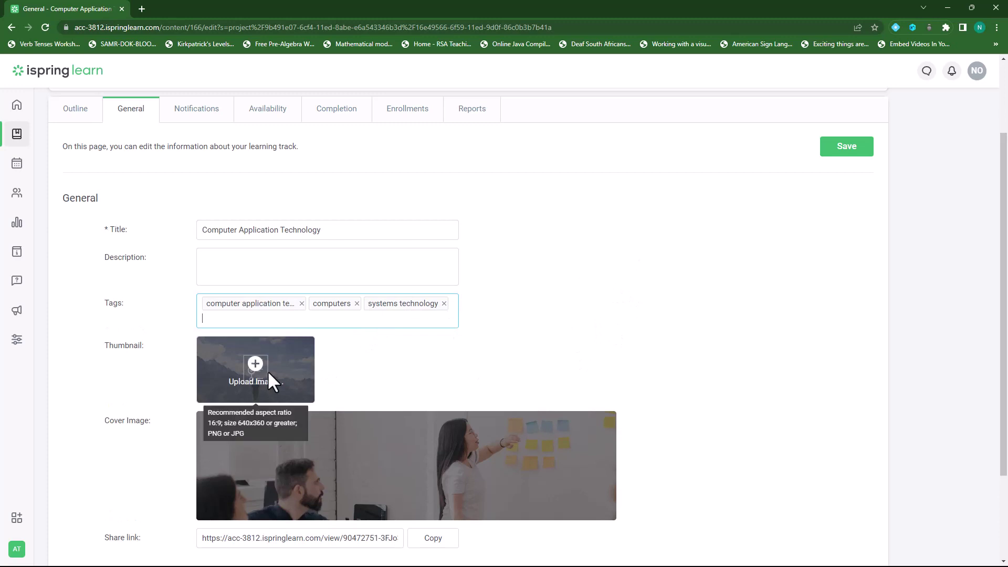
# Step: Copy the track's share link into a new browser tab
pyautogui.scroll(-2, 268, 374)
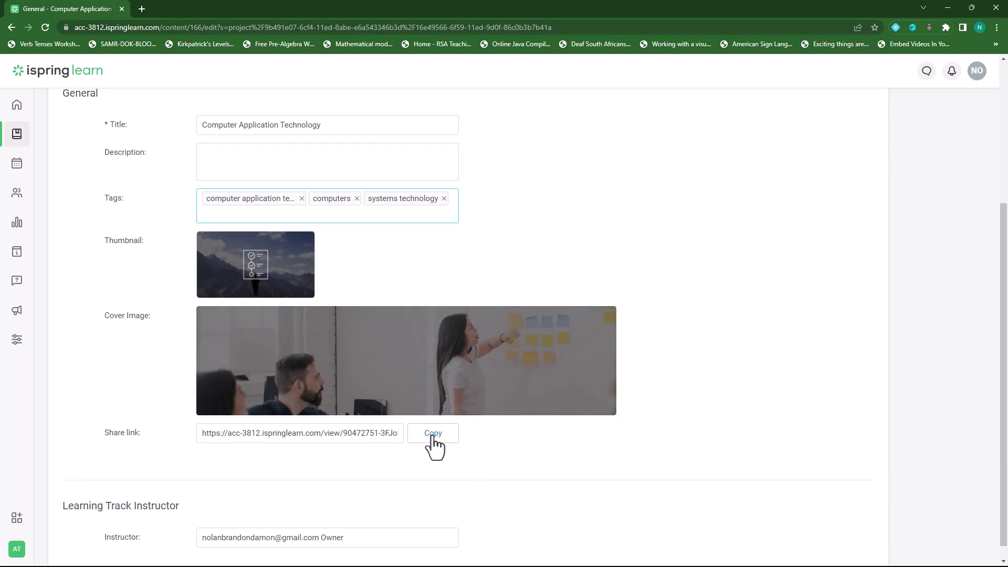
pyautogui.click(432, 438)
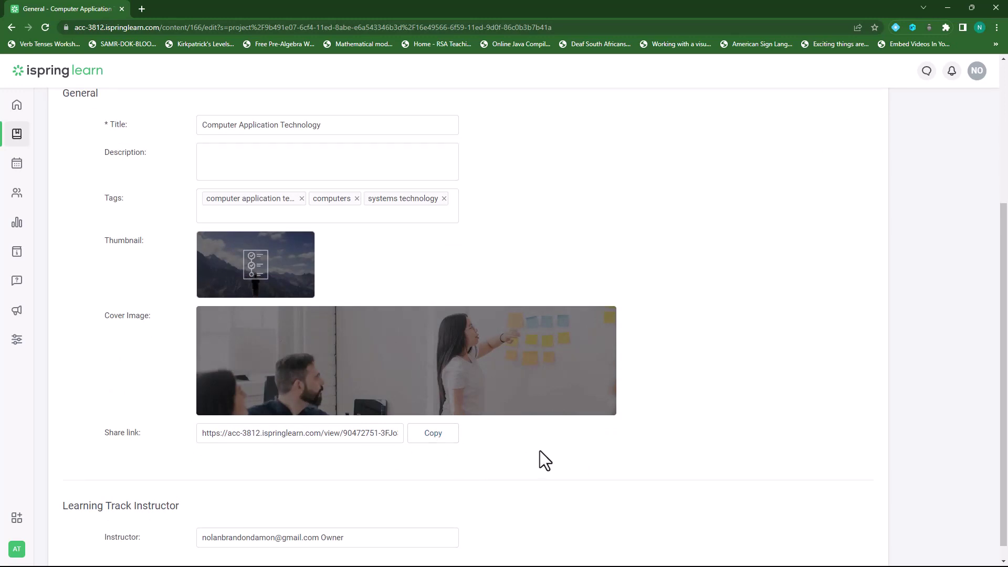
pyautogui.click(140, 9)
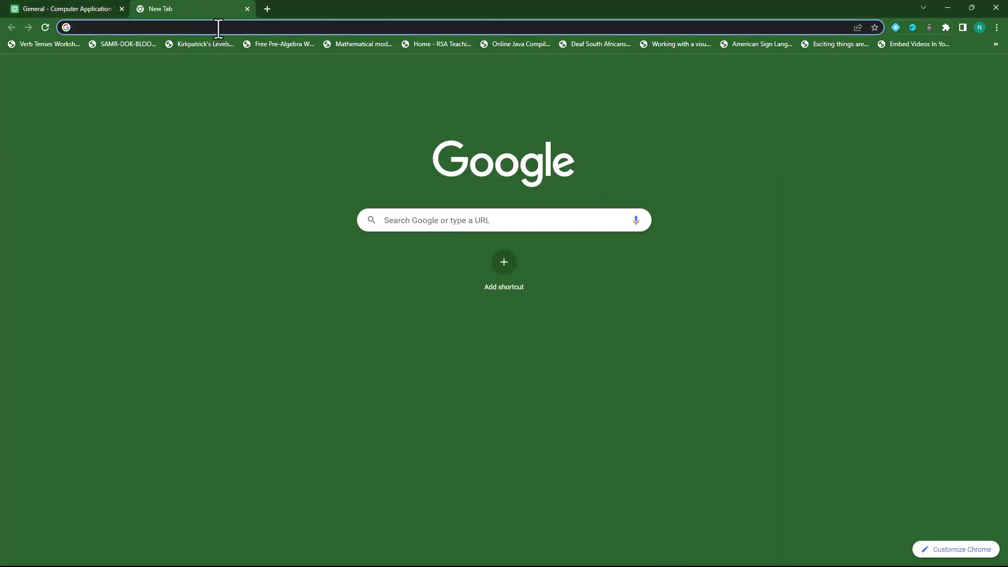
# Step: Paste and open the copied share link to preview the track's three locked courses
pyautogui.rightClick(217, 26)
pyautogui.click(284, 113)
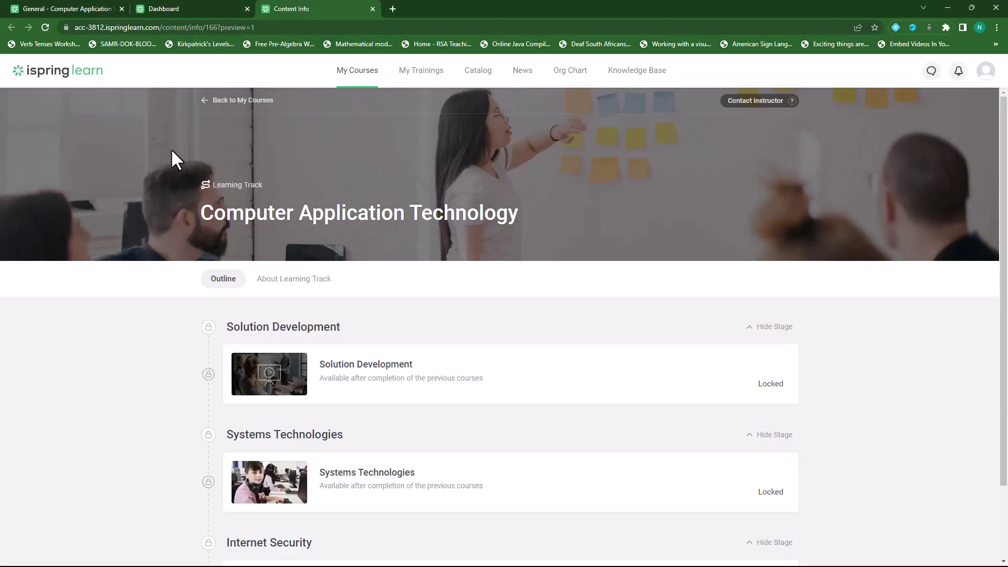
pyautogui.scroll(-2, 625, 170)
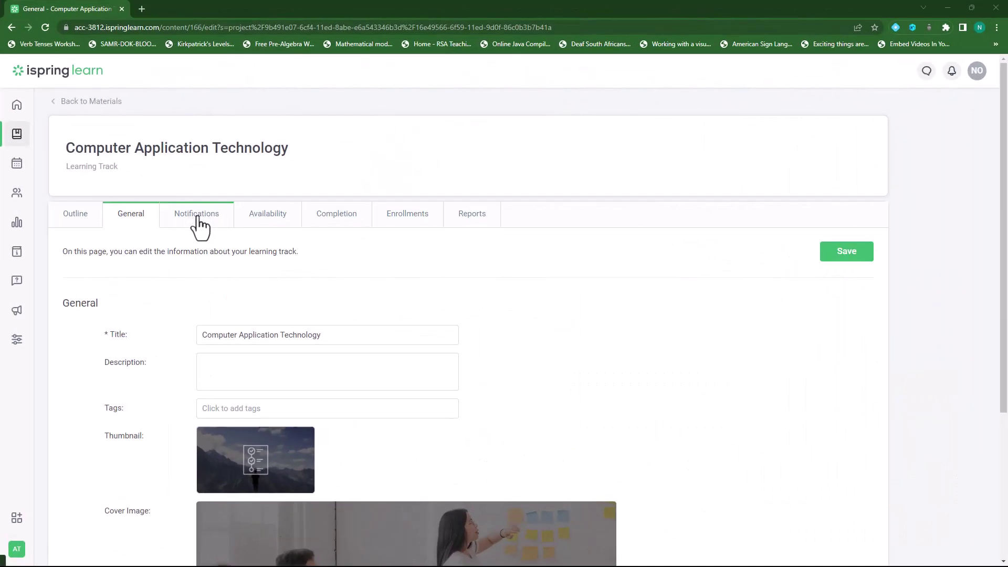
# Step: Save the notification settings with admin completion notifications left off
pyautogui.click(205, 224)
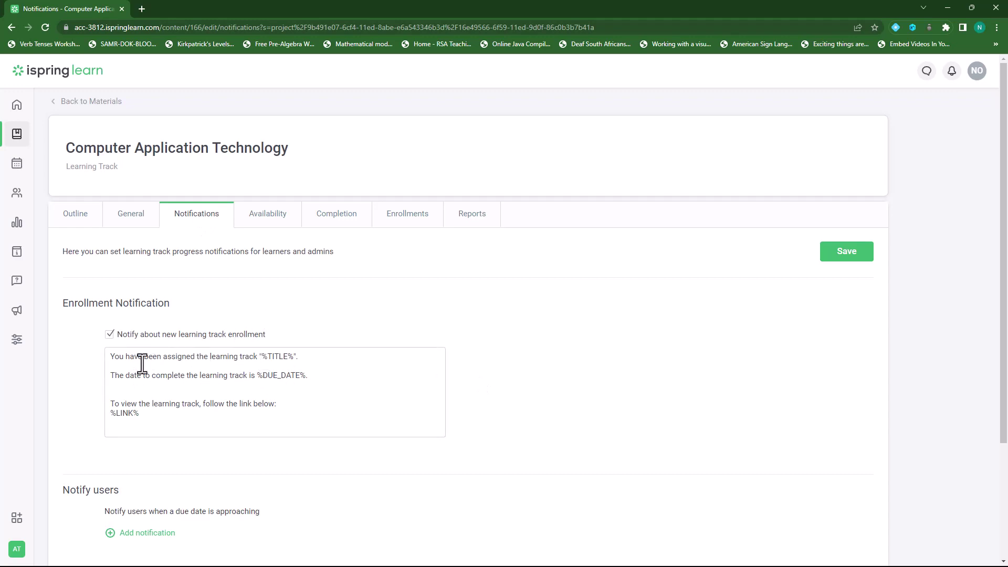
pyautogui.scroll(-3, 537, 405)
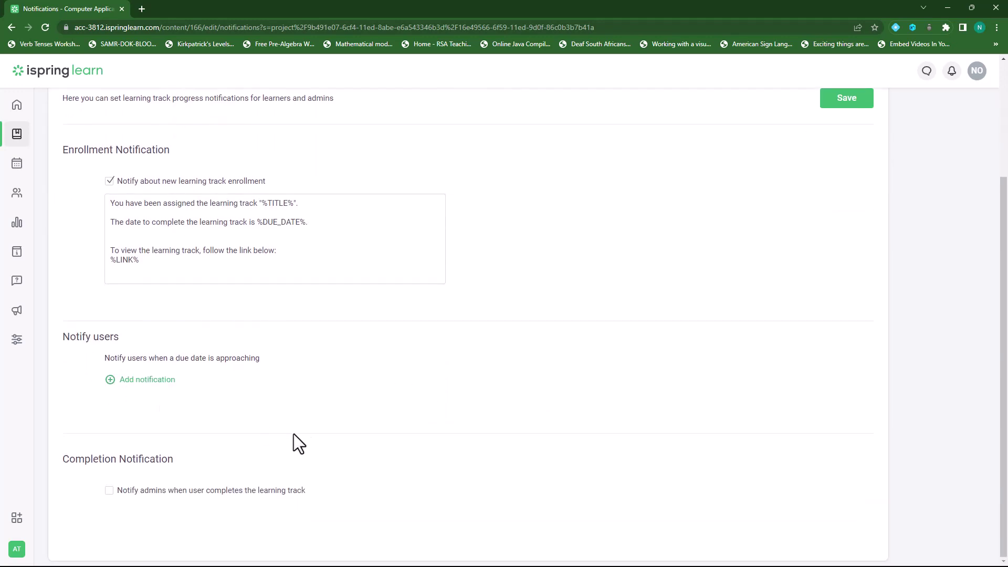
pyautogui.click(110, 490)
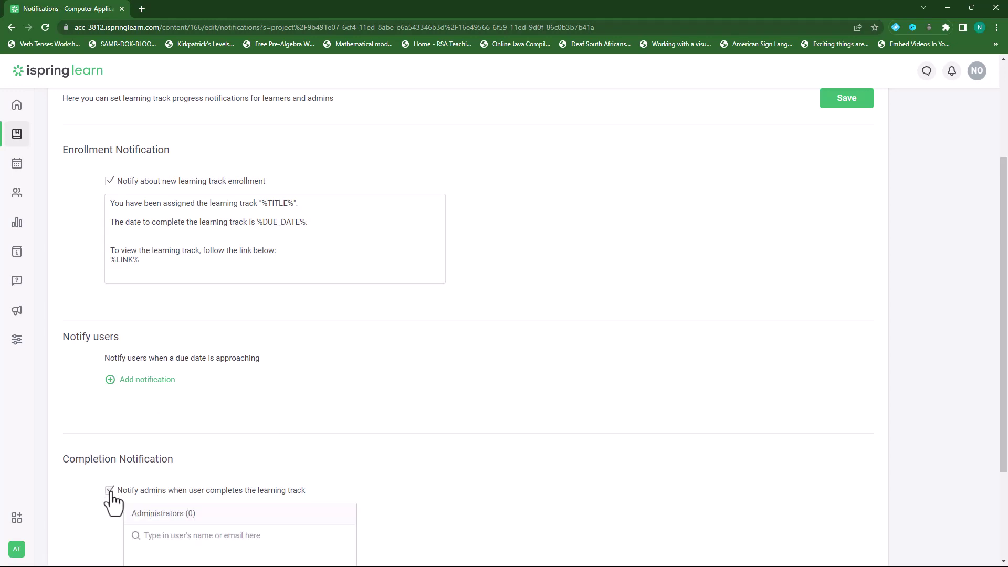
pyautogui.scroll(-3, 332, 421)
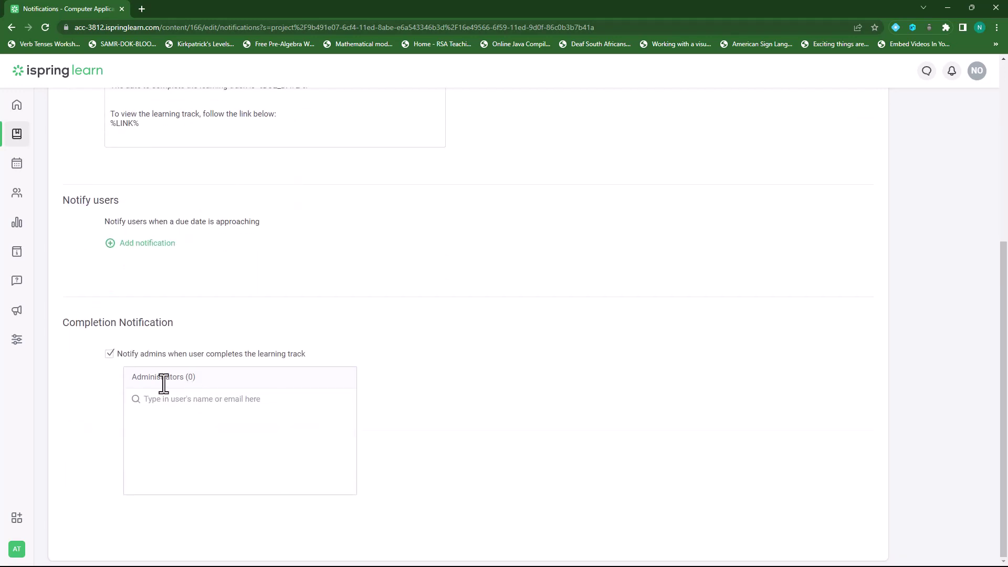
pyautogui.click(109, 354)
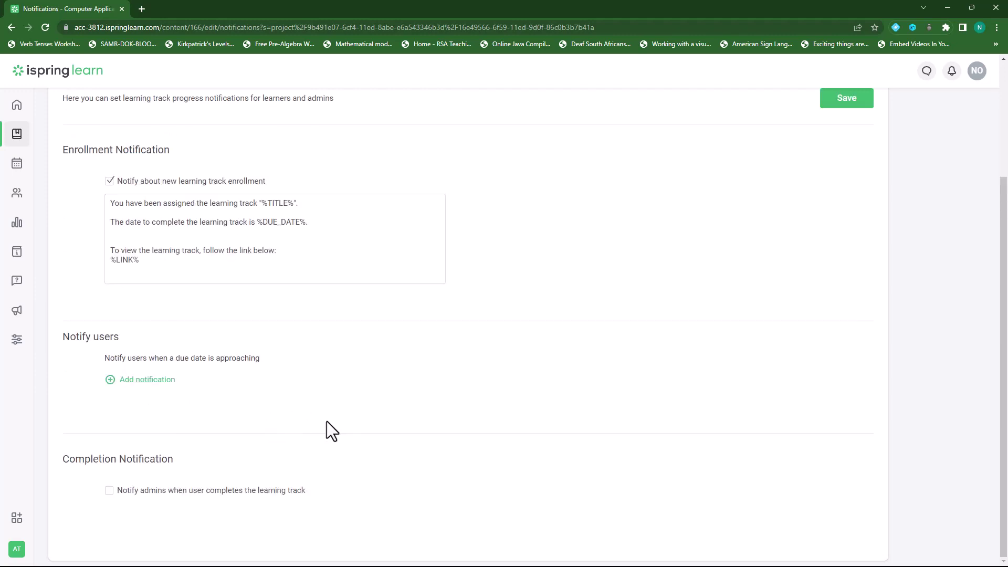
pyautogui.scroll(3, 813, 342)
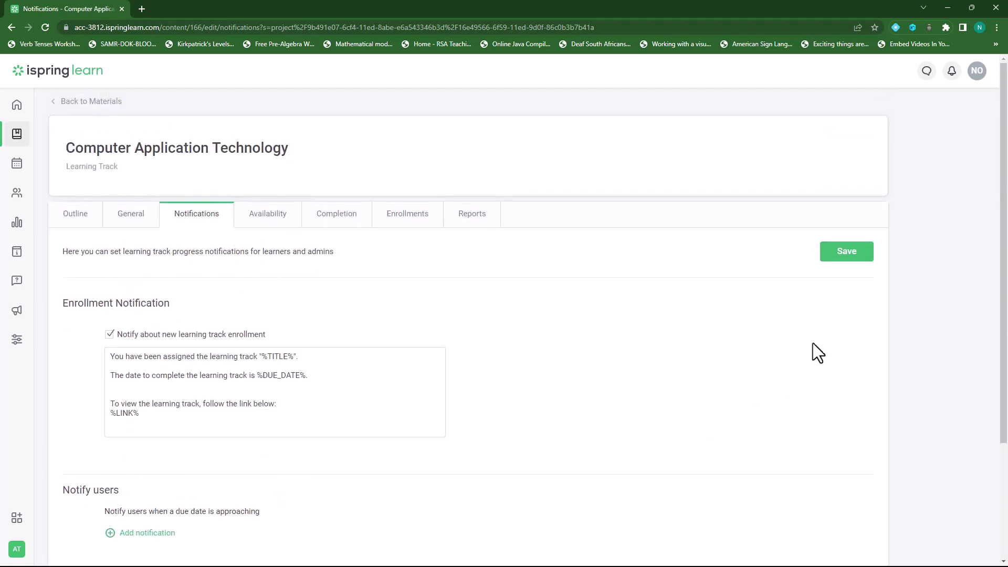
pyautogui.click(847, 252)
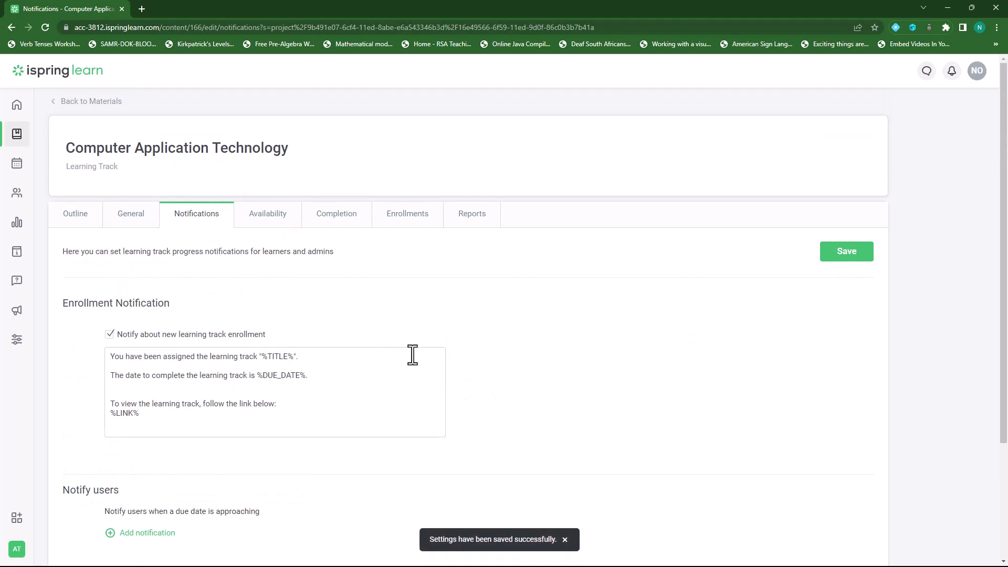
pyautogui.click(277, 228)
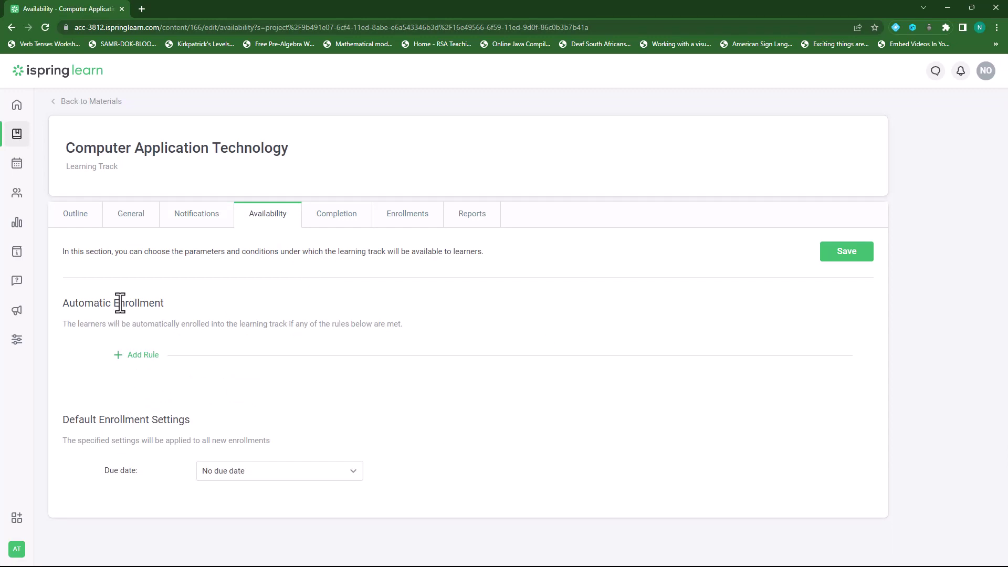
# Step: Try adding a group-membership automatic enrollment rule, then remove it
pyautogui.click(119, 355)
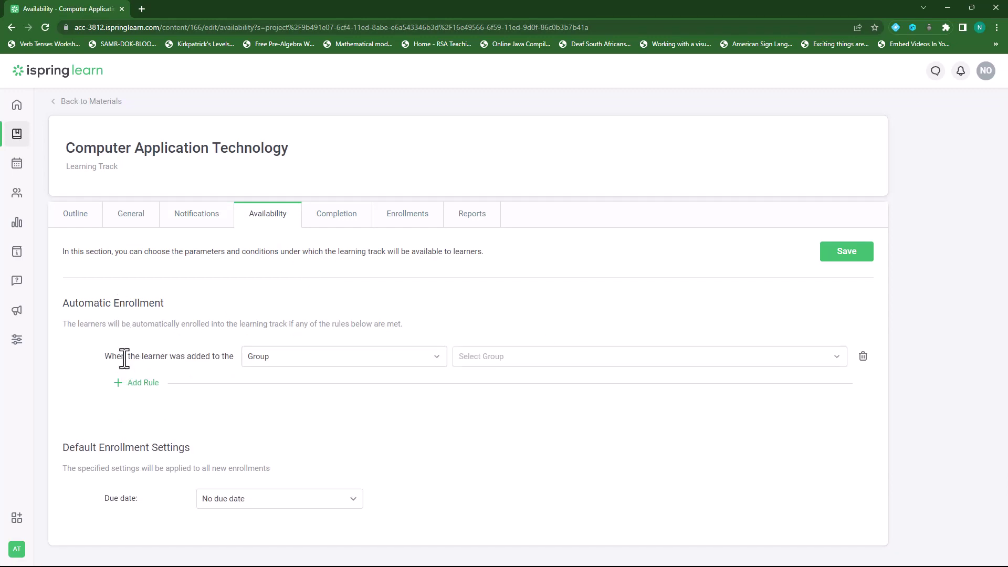
pyautogui.click(342, 368)
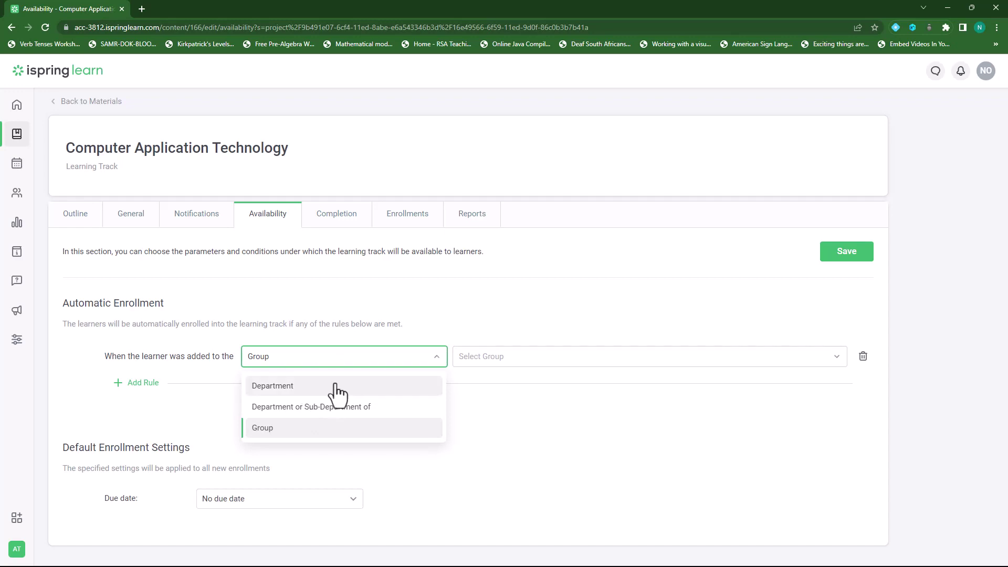
pyautogui.click(553, 361)
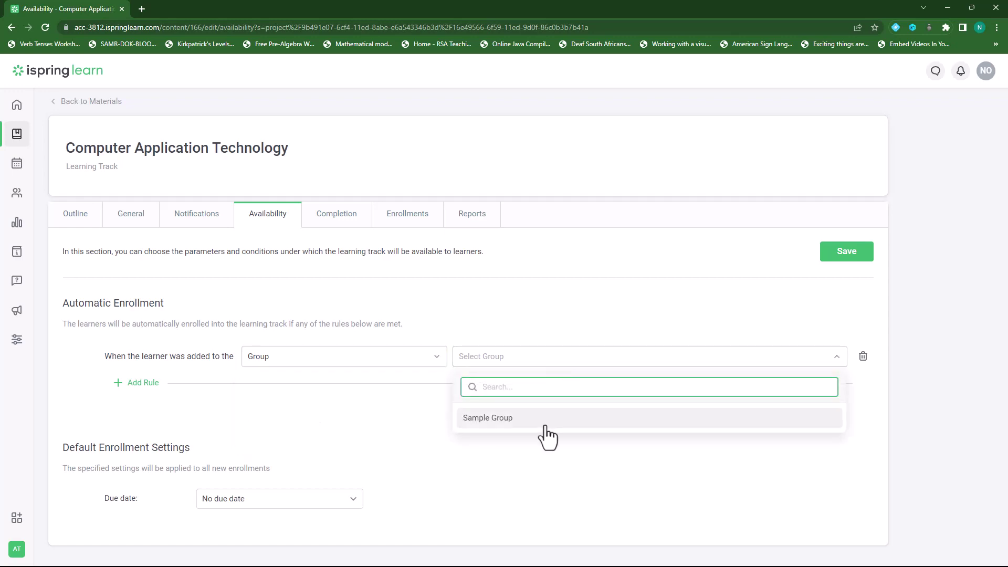
pyautogui.click(366, 414)
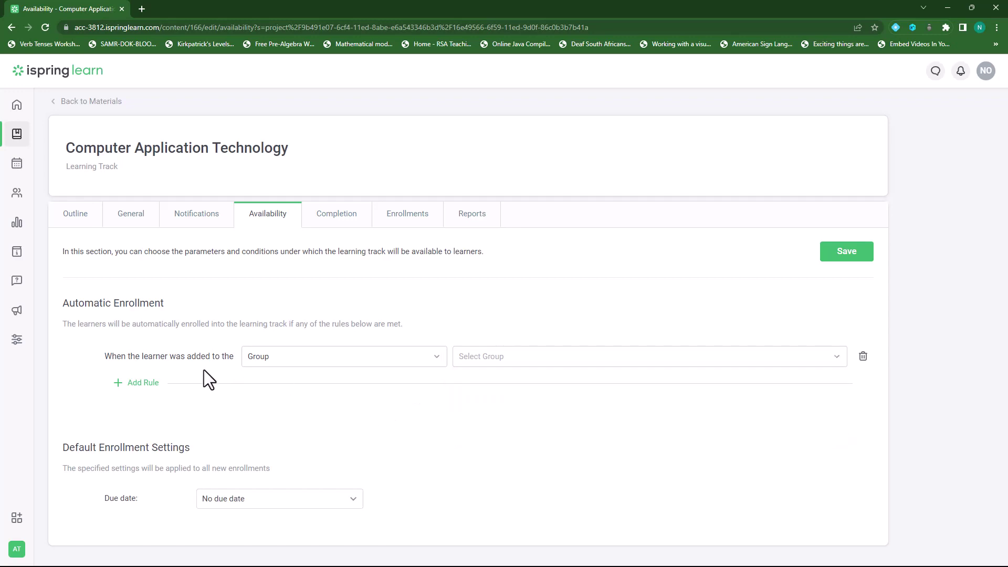
pyautogui.click(863, 356)
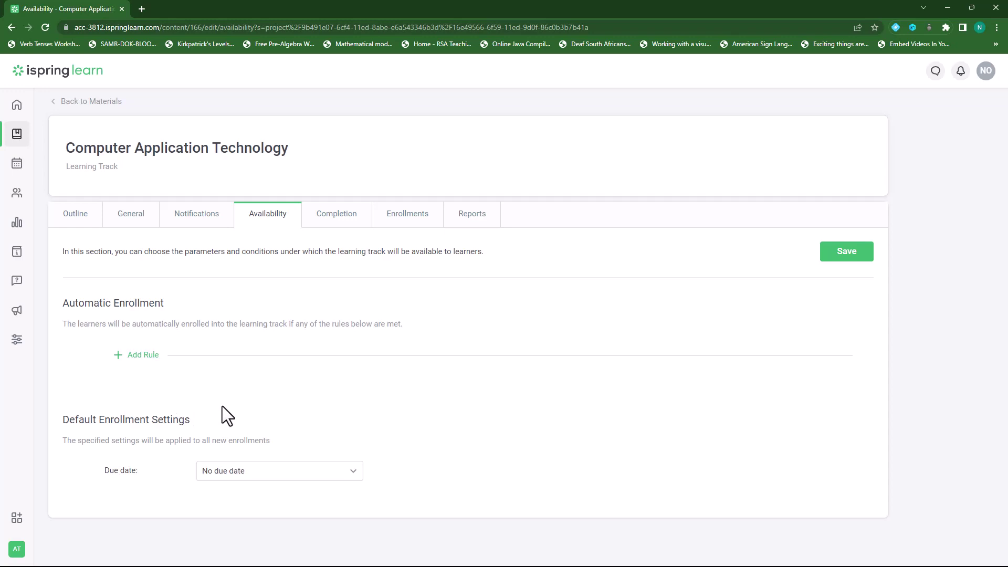
# Step: Keep No due date for new enrollments and save the availability settings
pyautogui.click(318, 478)
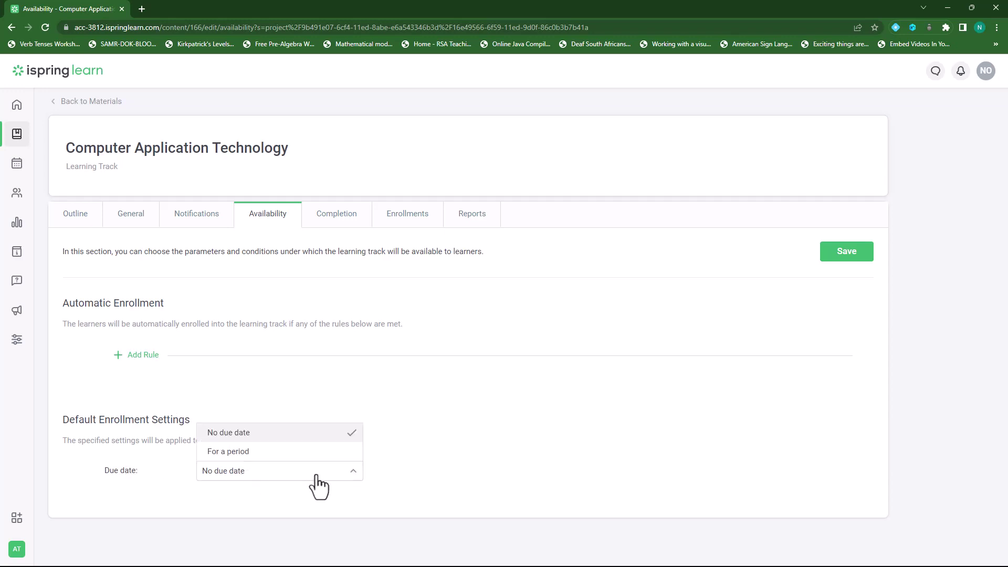
pyautogui.click(241, 452)
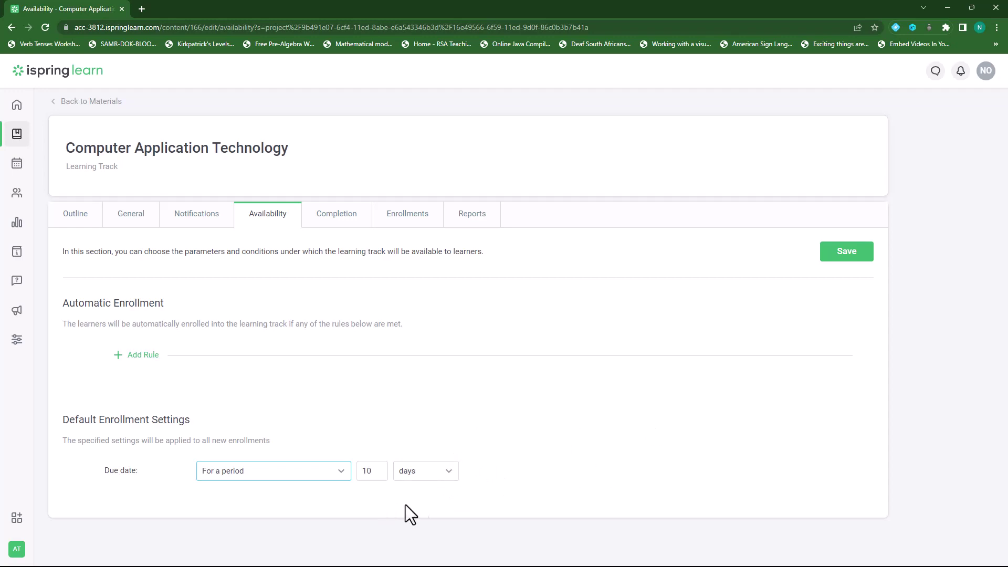
pyautogui.click(326, 475)
pyautogui.click(255, 437)
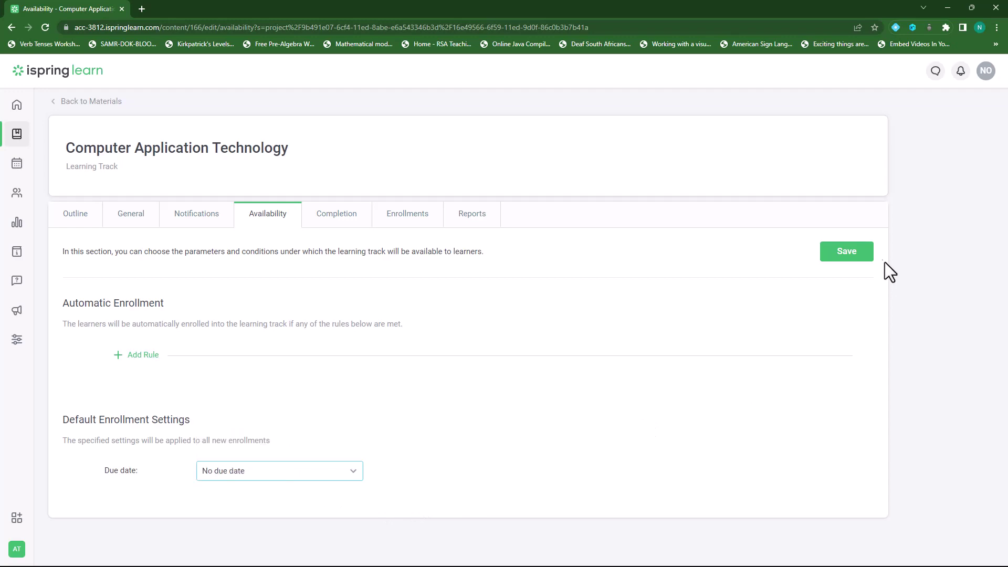
pyautogui.click(856, 256)
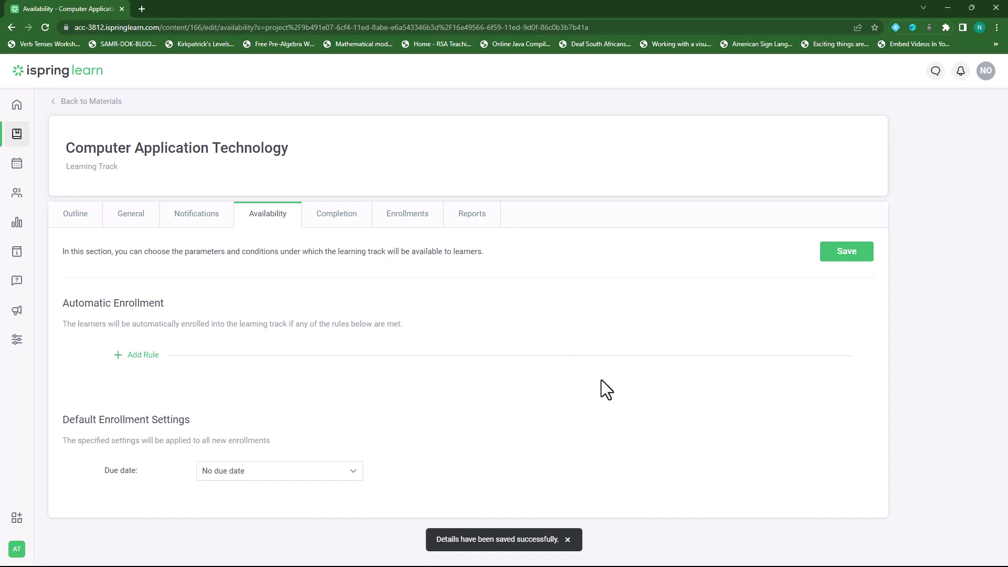
pyautogui.click(342, 220)
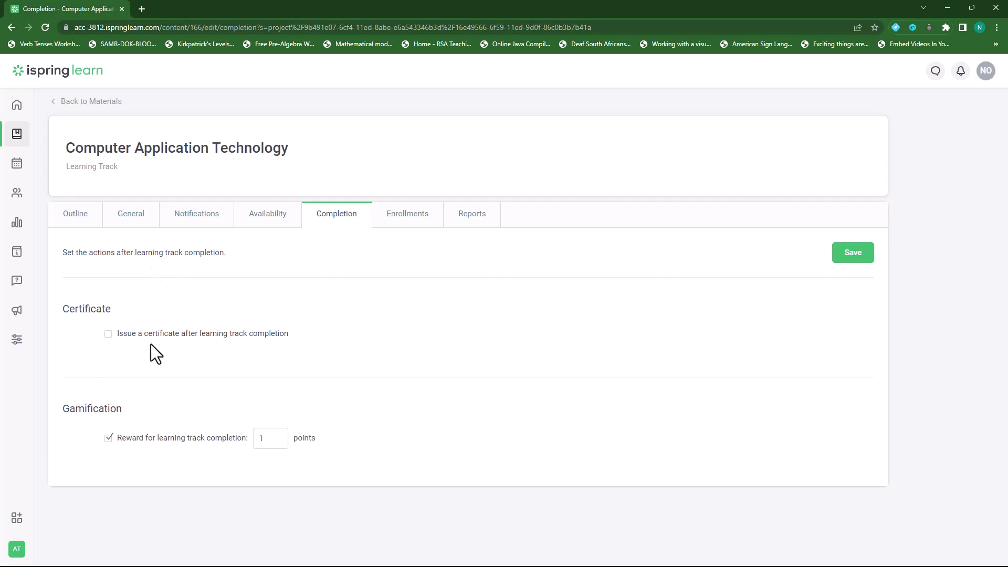
# Step: Leave the completion certificate option disabled after ticking it on and back off
pyautogui.click(109, 334)
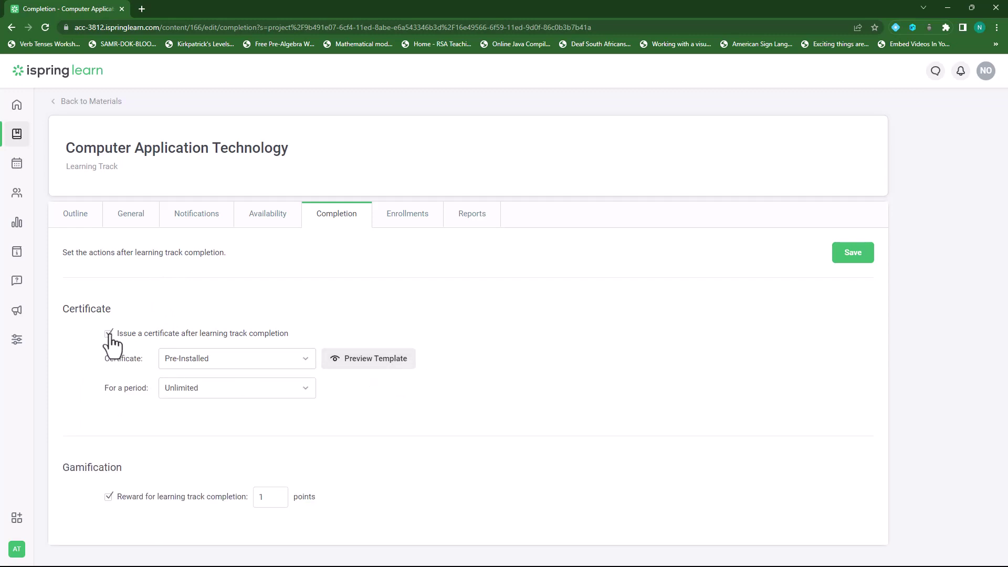
pyautogui.click(109, 334)
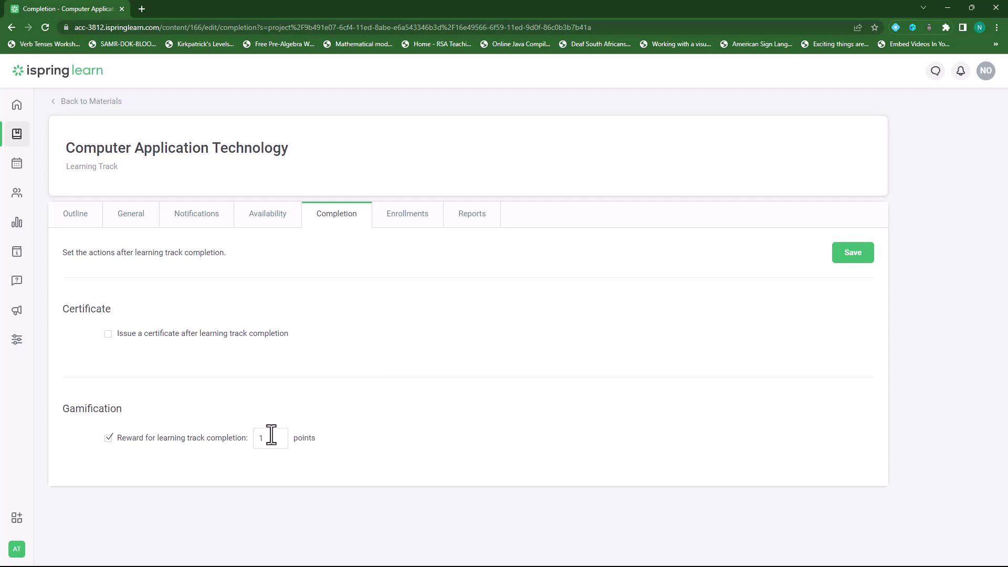
pyautogui.click(404, 225)
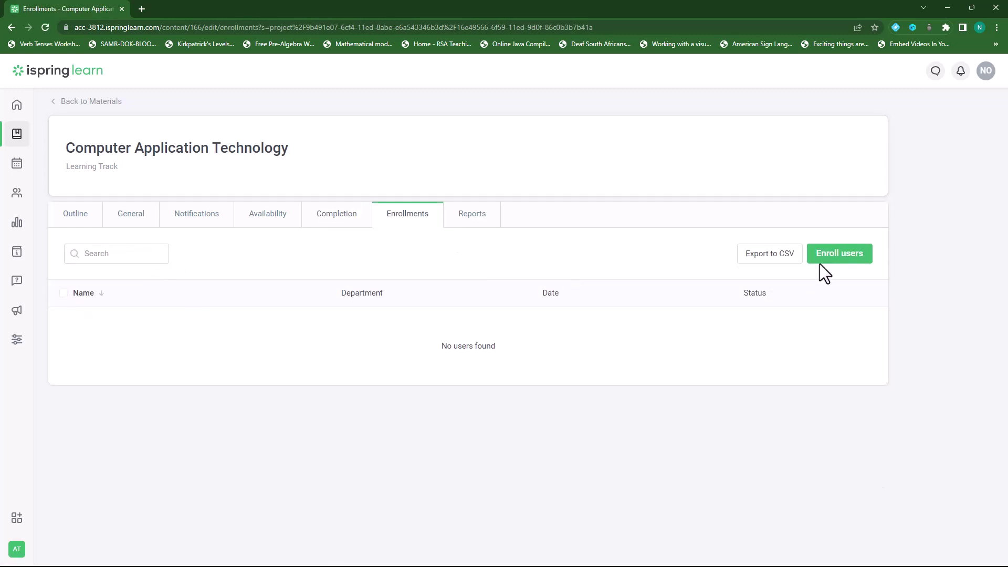
# Step: In Enroll users' Advanced Search, browse the Department, Job Title, Group and Manager filters
pyautogui.click(844, 254)
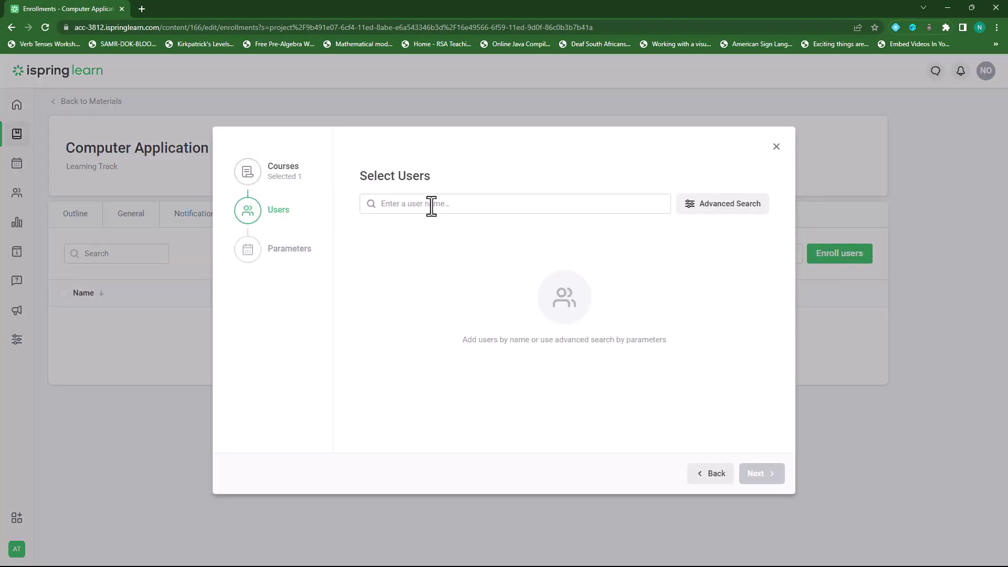
pyautogui.click(722, 209)
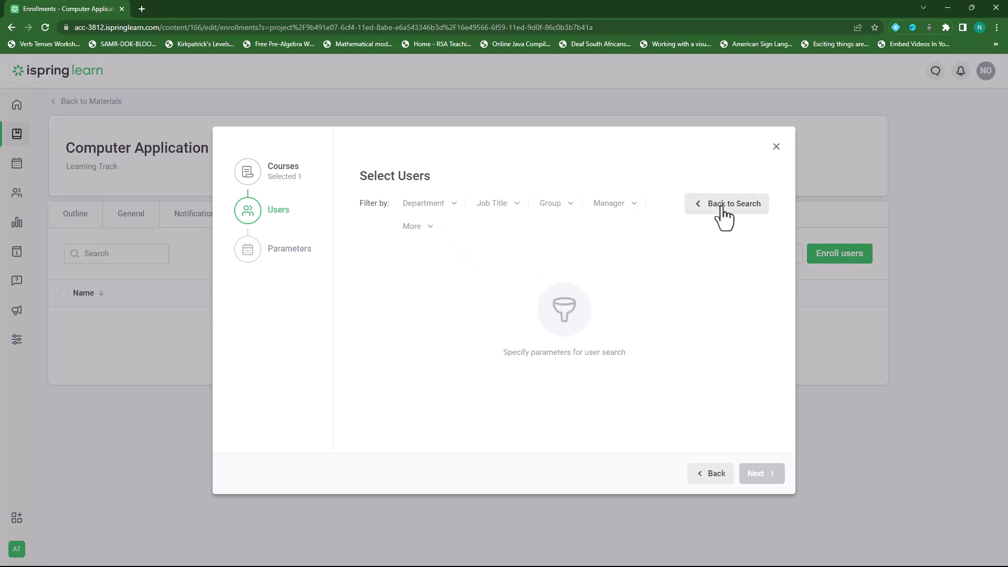
pyautogui.click(453, 211)
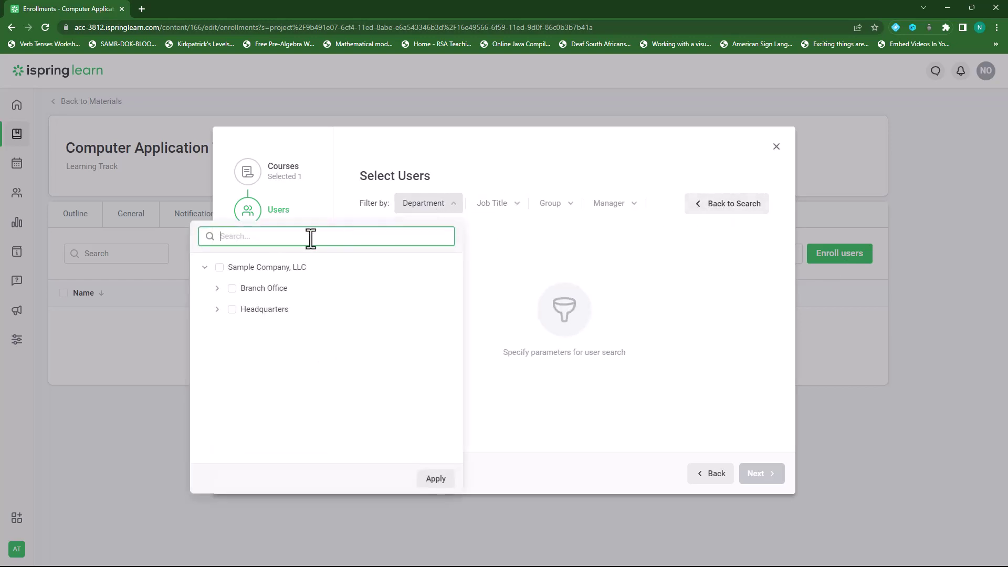
pyautogui.click(516, 210)
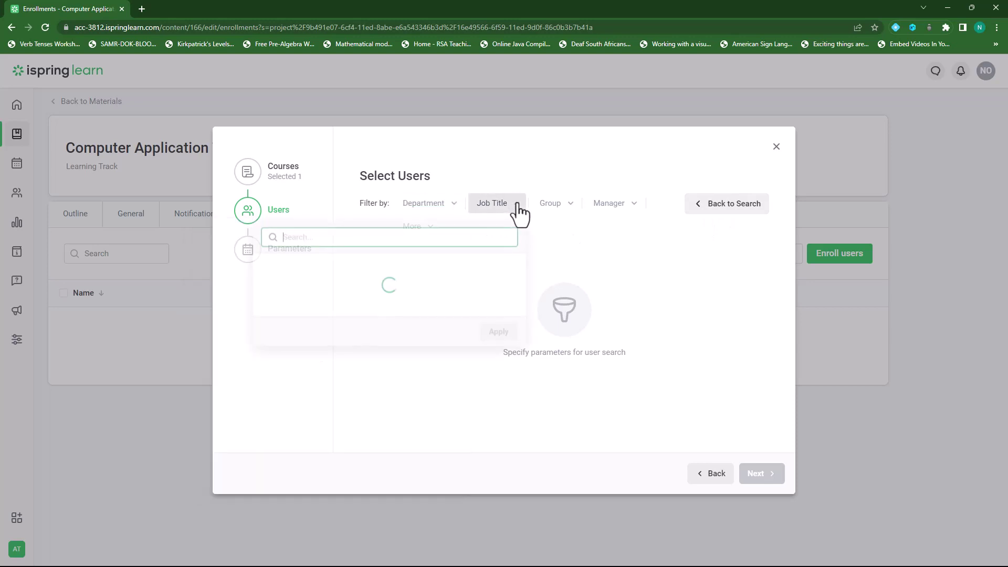
pyautogui.click(574, 209)
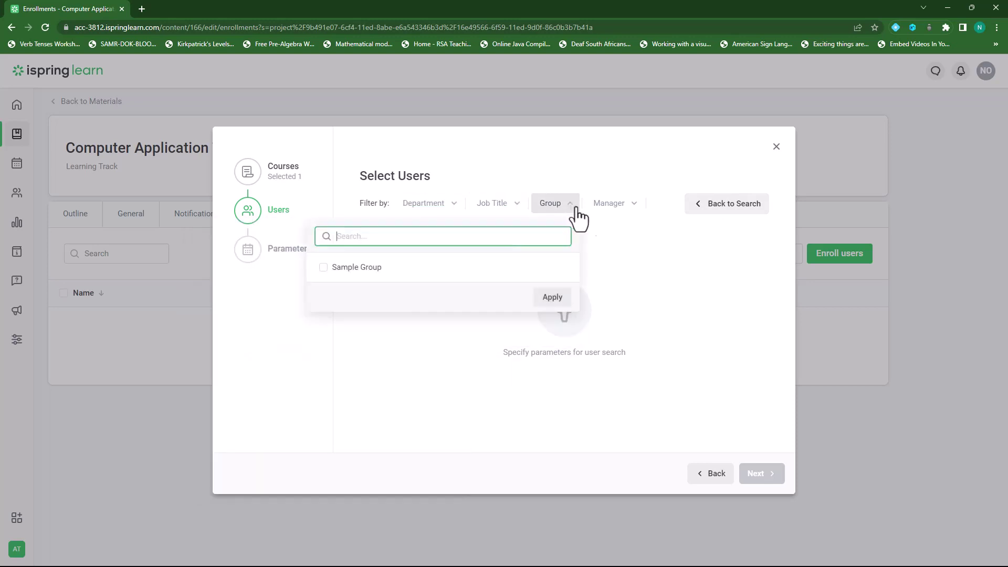
pyautogui.click(636, 209)
pyautogui.click(678, 275)
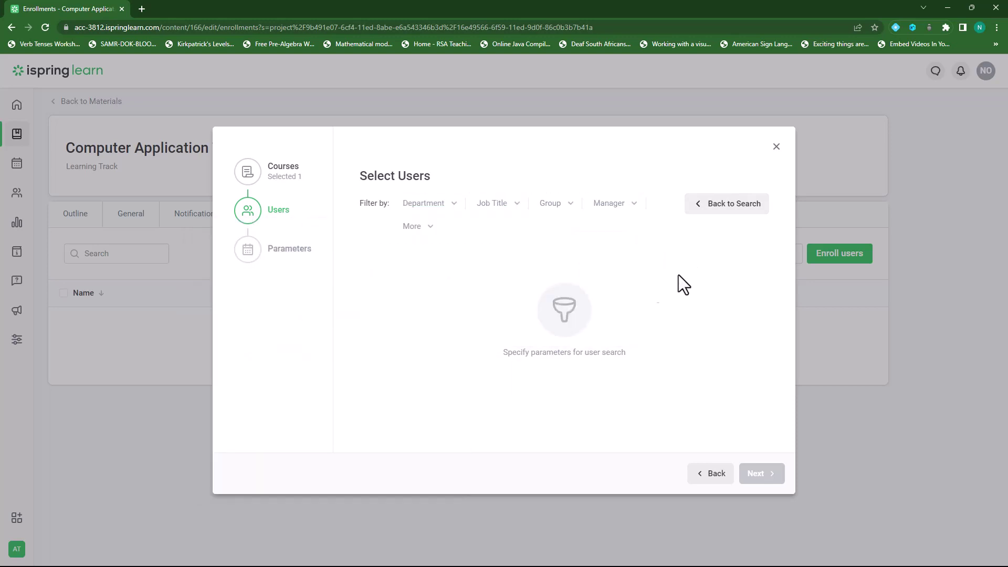
# Step: Review the More filters, cancel enrolling, and view the reports available for the track
pyautogui.click(431, 231)
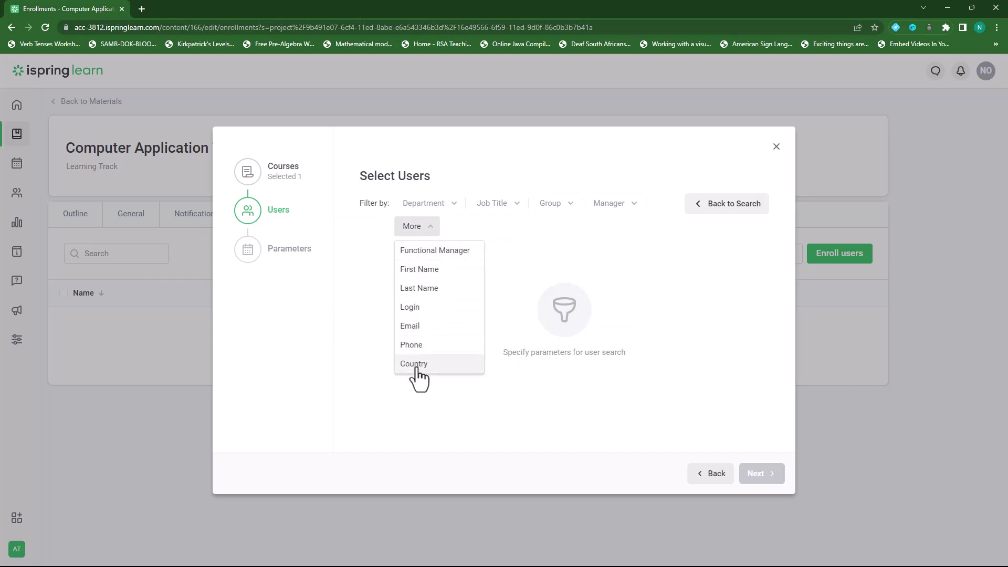
pyautogui.click(437, 425)
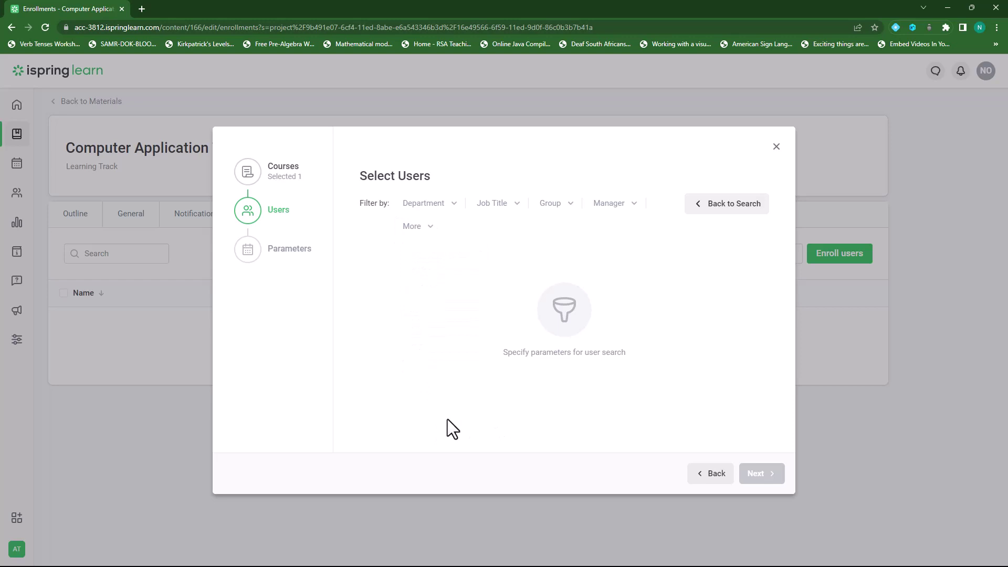
pyautogui.click(776, 147)
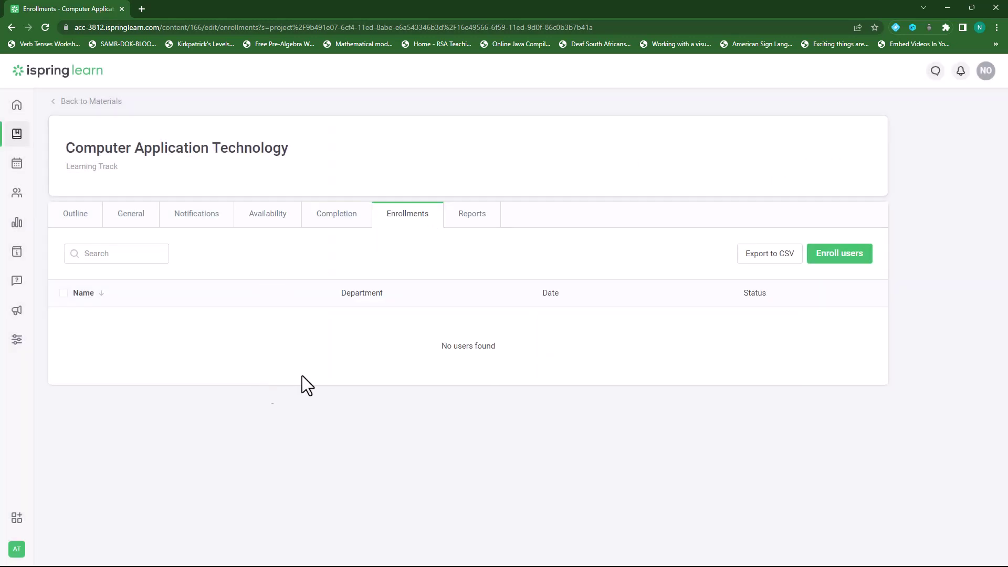
pyautogui.click(474, 223)
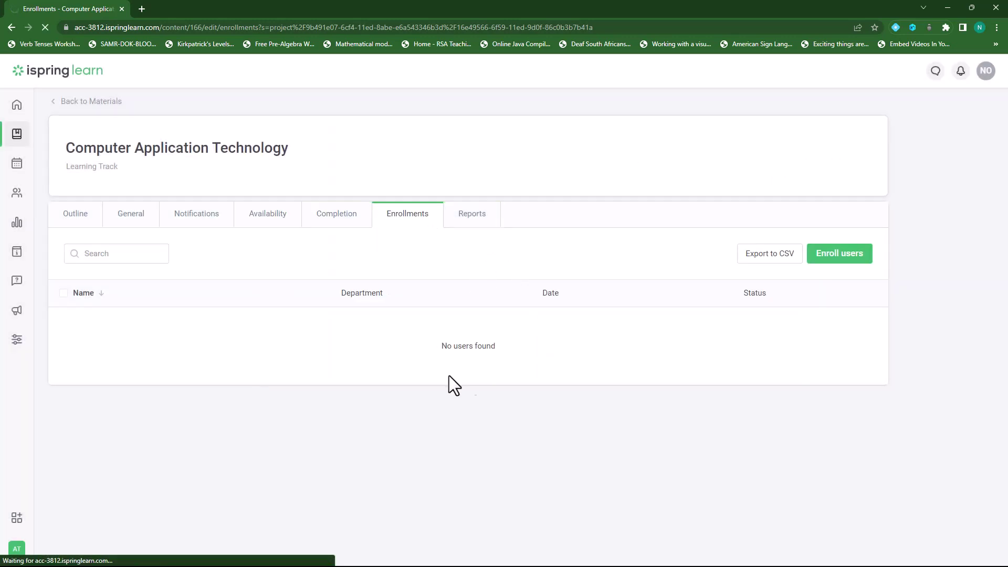
pyautogui.click(297, 309)
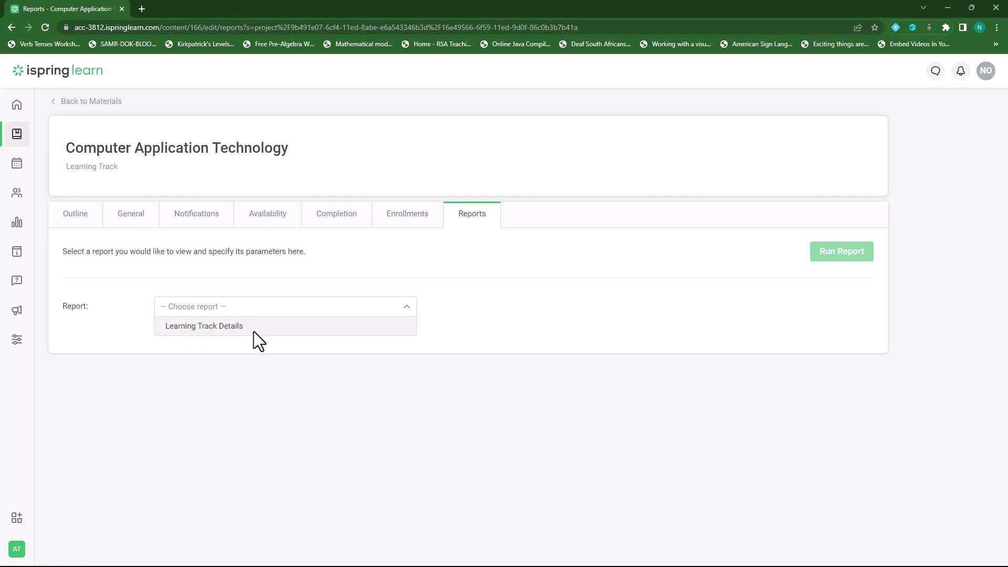
# Step: Dismiss the report list without choosing one and go back to the track's Outline
pyautogui.click(549, 311)
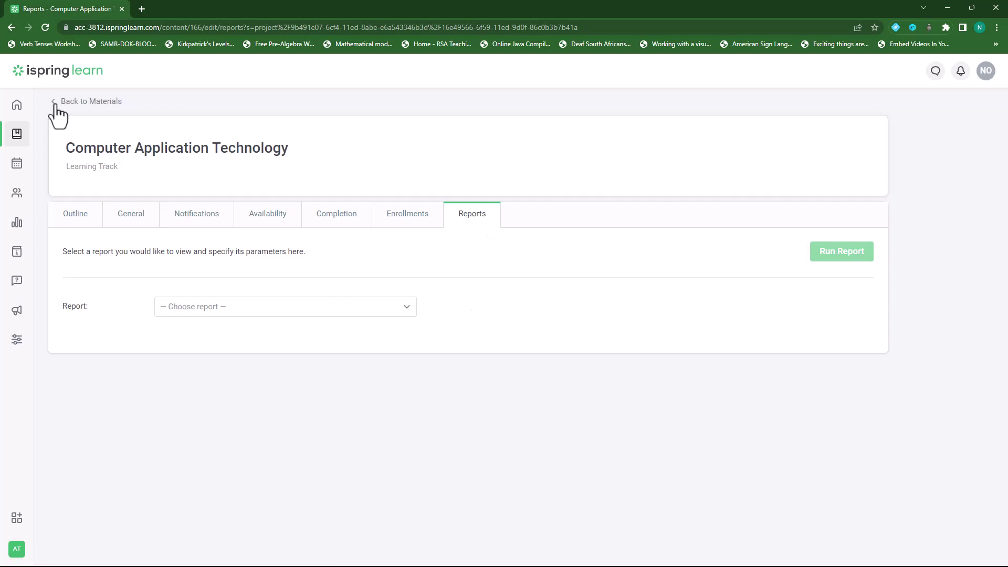
pyautogui.click(74, 213)
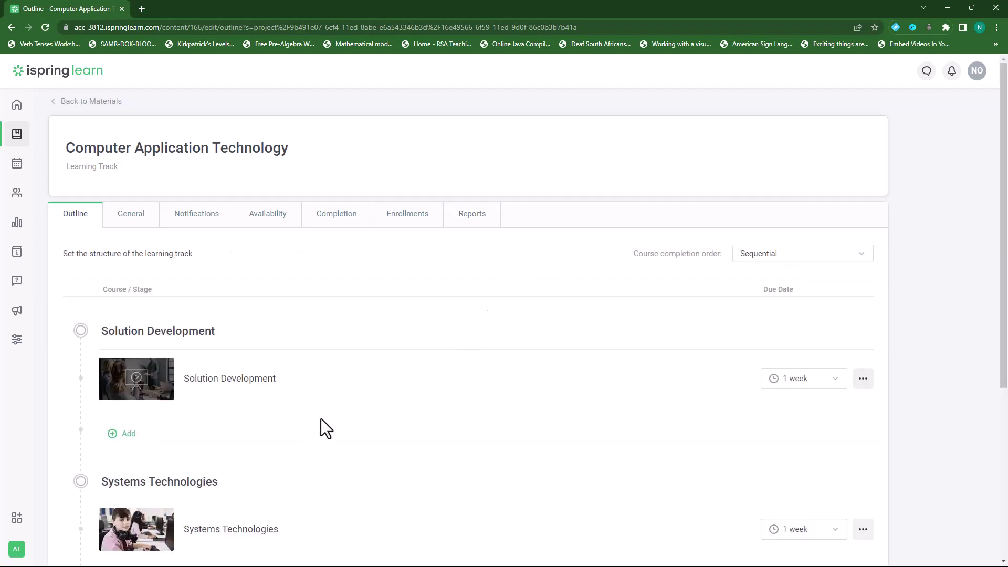
pyautogui.scroll(-2, 294, 367)
pyautogui.scroll(-1, 172, 441)
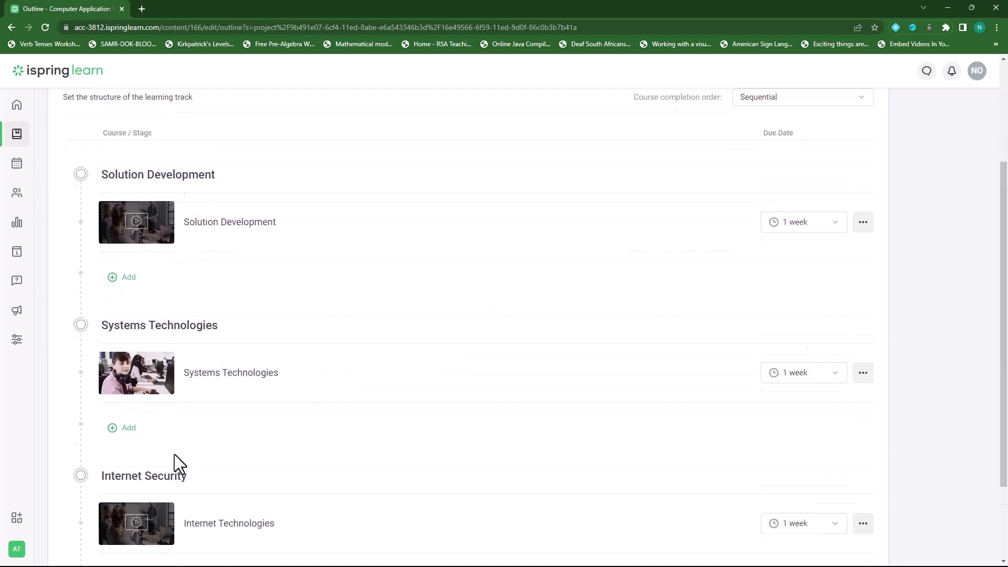
pyautogui.scroll(-1, 175, 455)
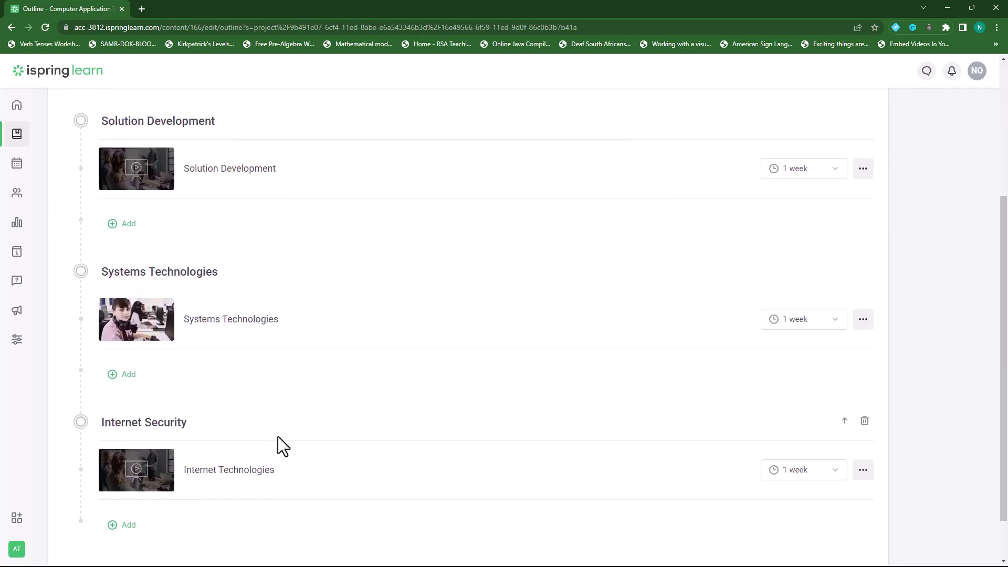
pyautogui.scroll(3, 278, 436)
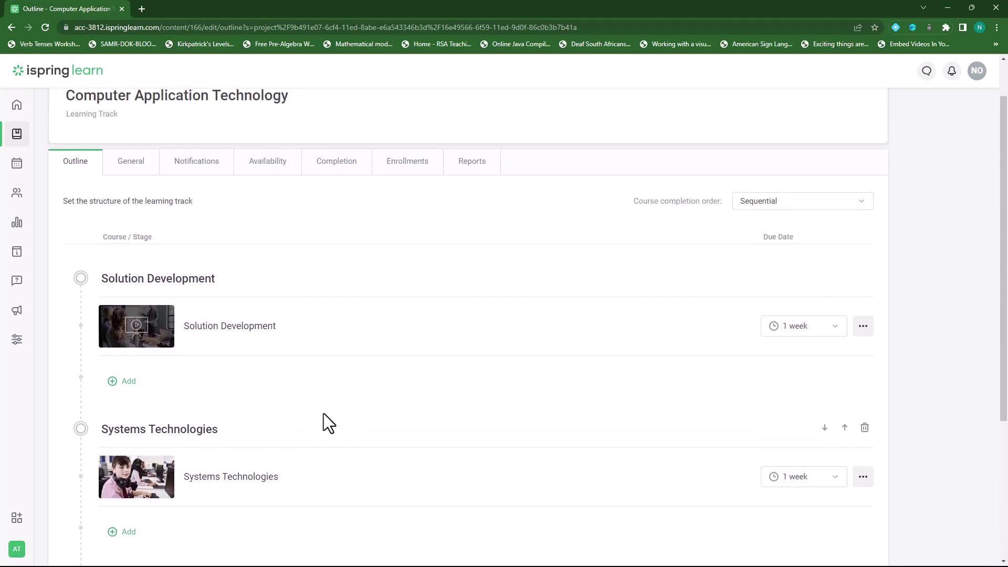
pyautogui.scroll(-3, 324, 414)
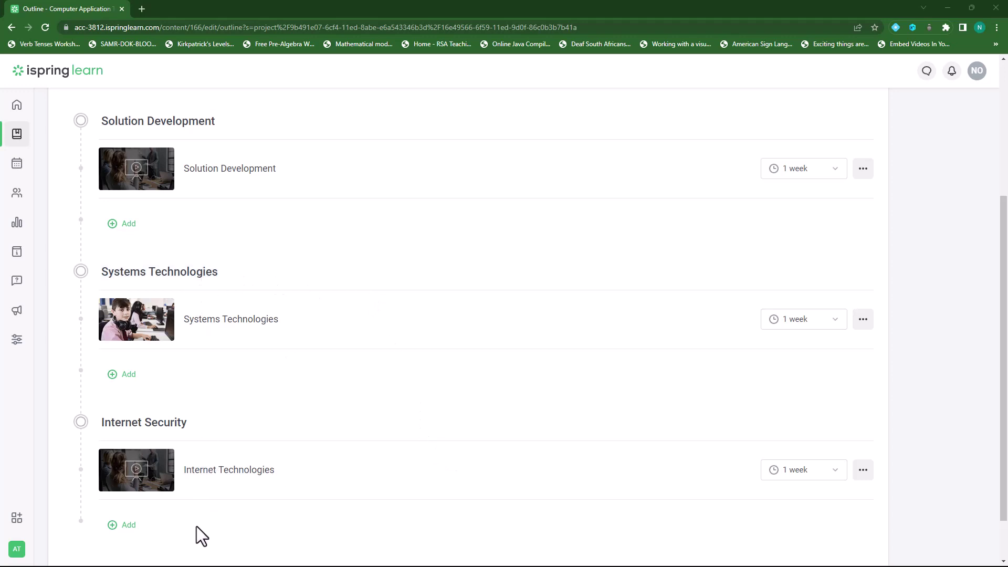
pyautogui.scroll(4, 456, 442)
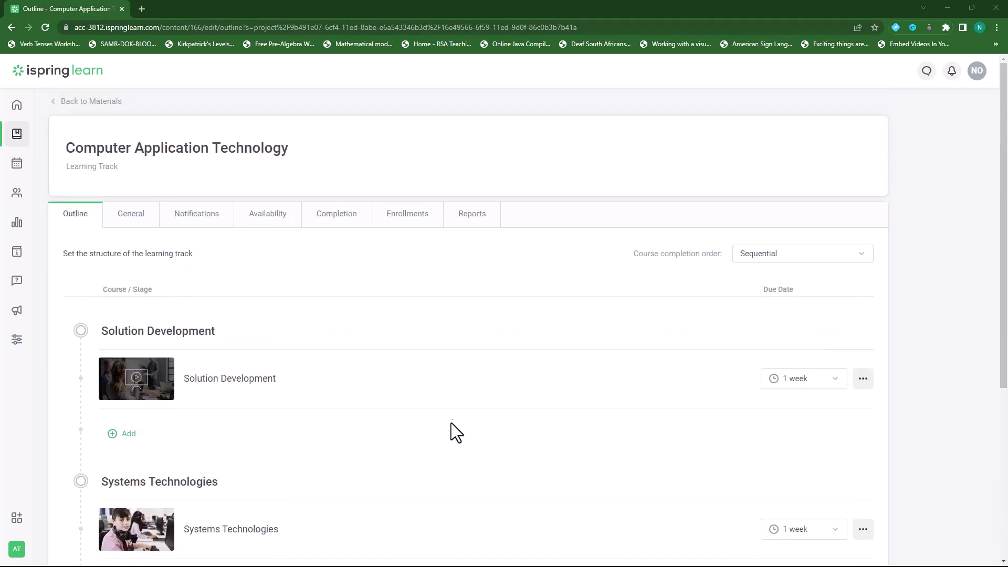